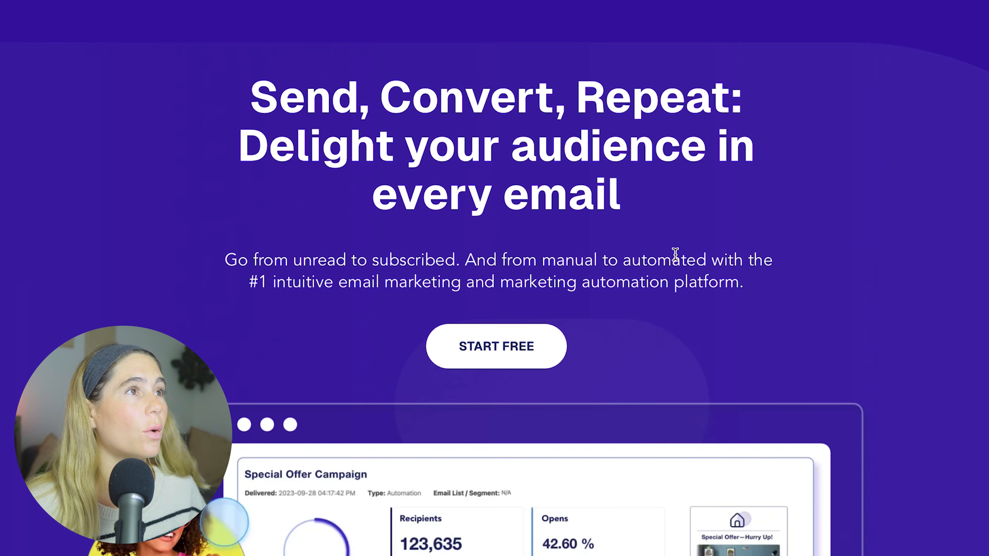
Register a free account with the business email address, login domain ashfitness, the account password and consent to communications.
{"action": "left_click", "coordinate": [545, 347]}
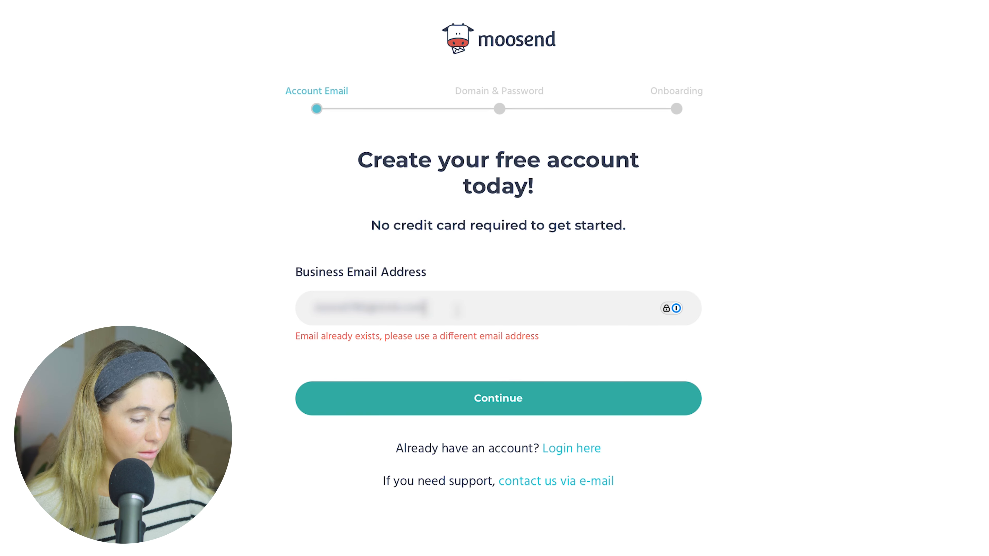
{"action": "key", "text": "Return"}
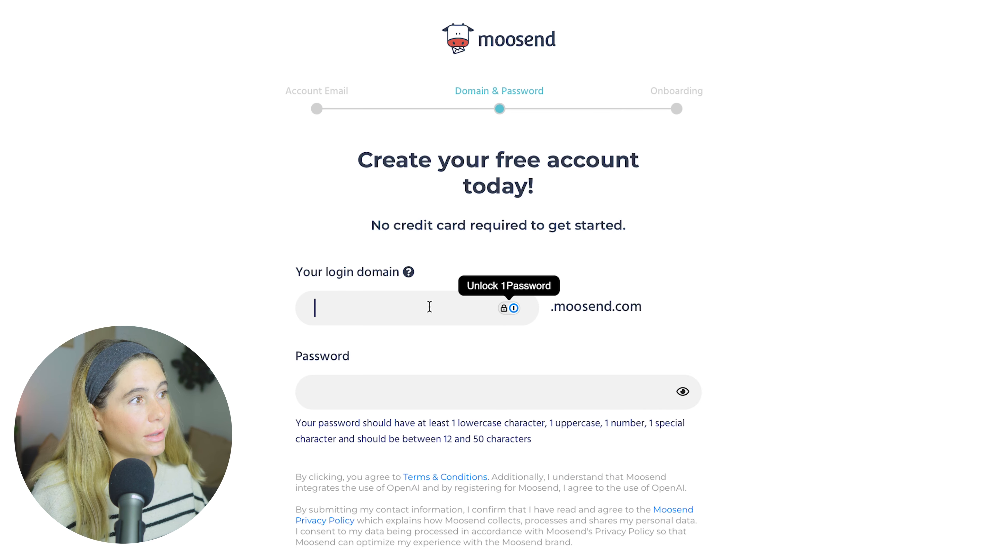
{"action": "type", "text": "ashfitness"}
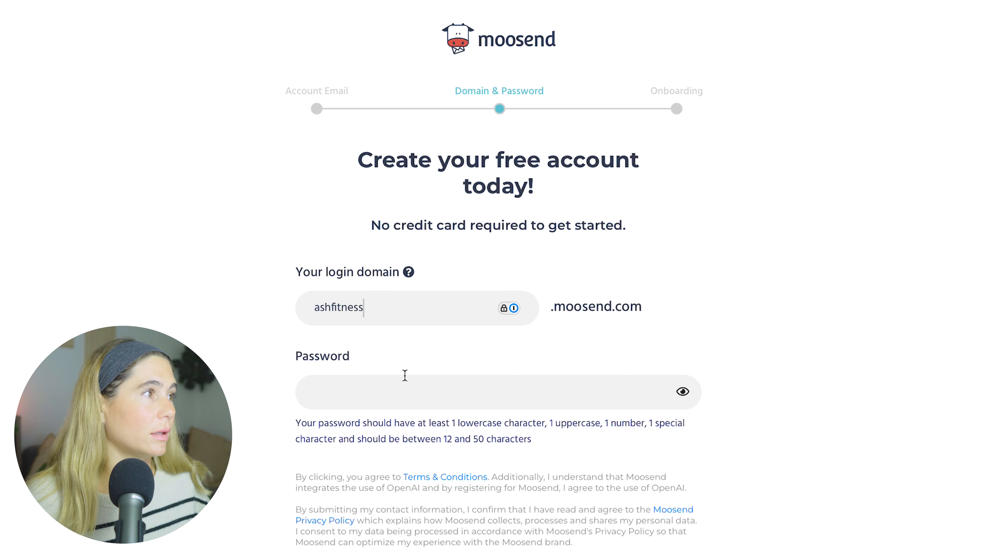
{"action": "left_click", "coordinate": [490, 397]}
{"action": "type", "text": "•••••••"}
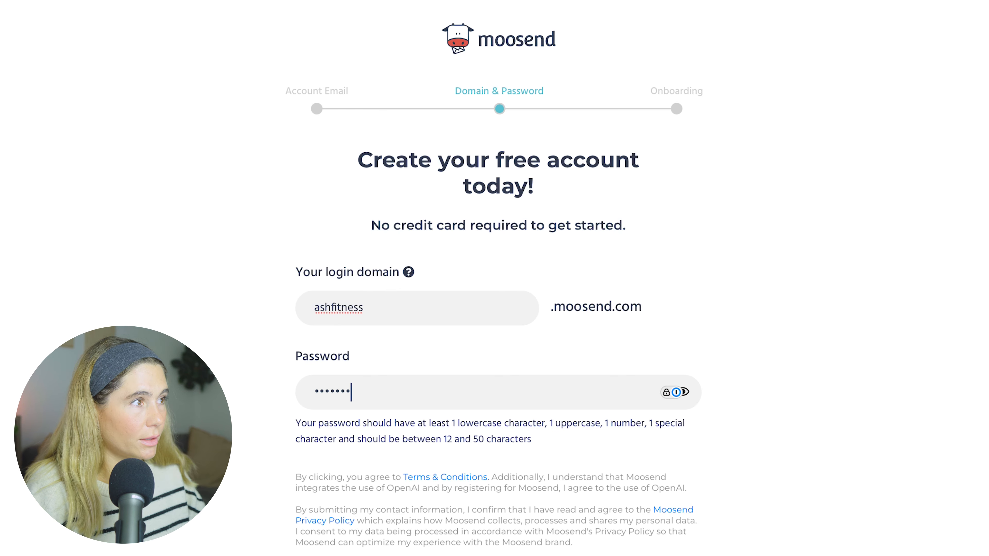
{"action": "type", "text": "••••••••••"}
{"action": "left_click", "coordinate": [315, 426]}
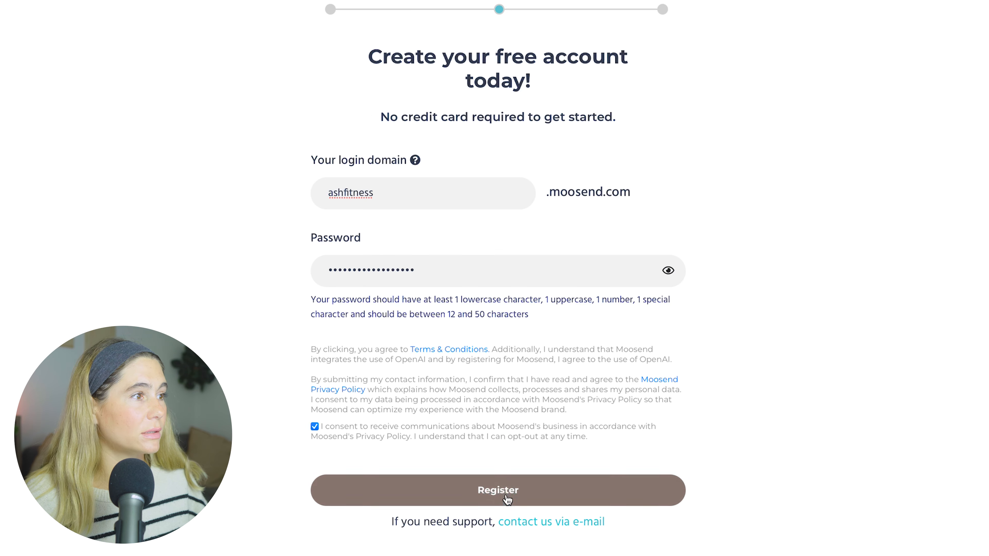
{"action": "left_click", "coordinate": [506, 497]}
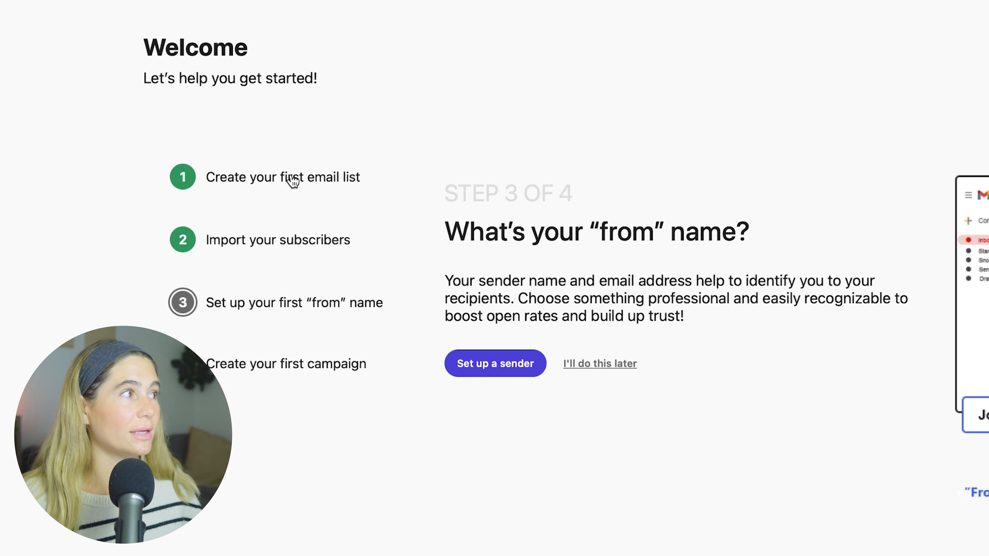
Create a first email list named "New Email Subscriber" from the onboarding checklist.
{"action": "left_click", "coordinate": [292, 180]}
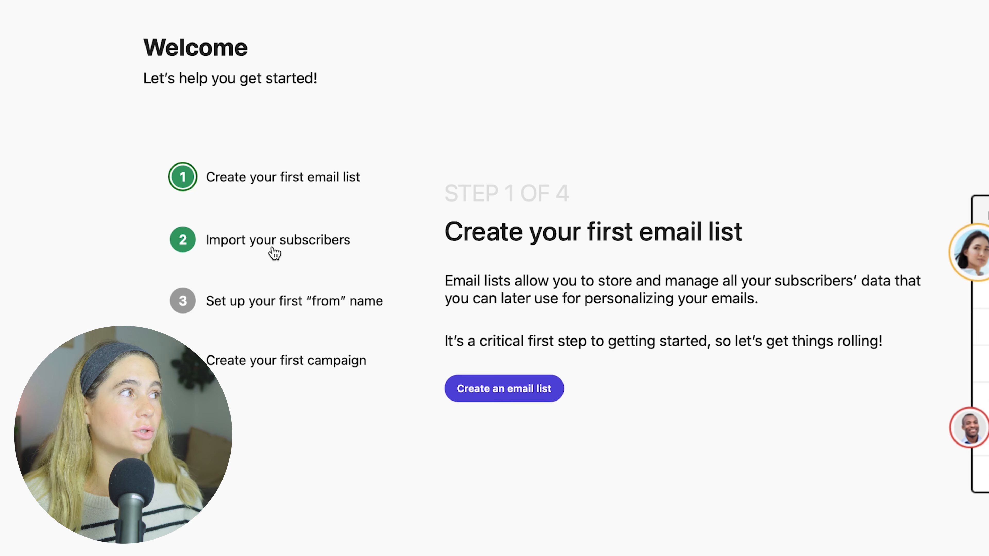
{"action": "left_click", "coordinate": [331, 252]}
{"action": "left_click", "coordinate": [301, 192]}
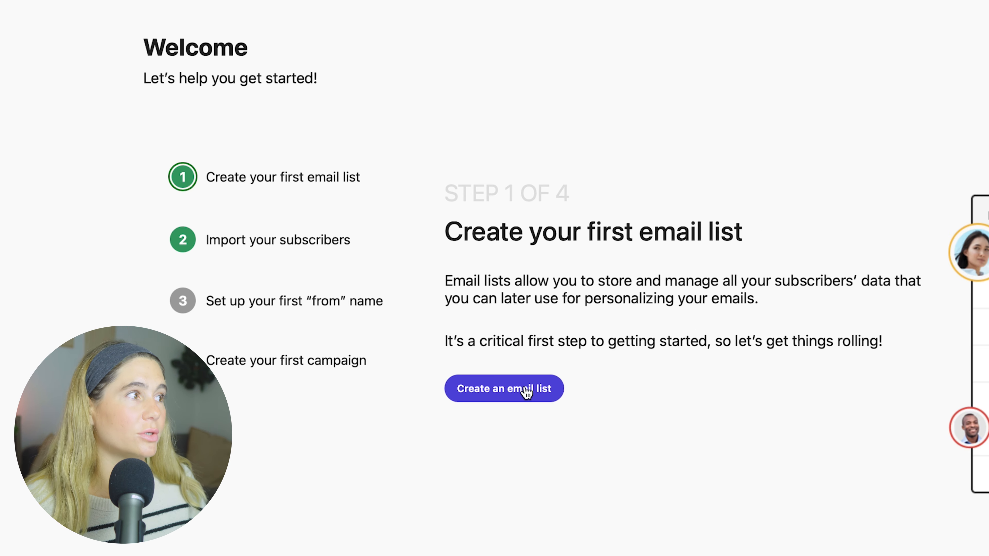
{"action": "left_click", "coordinate": [520, 388]}
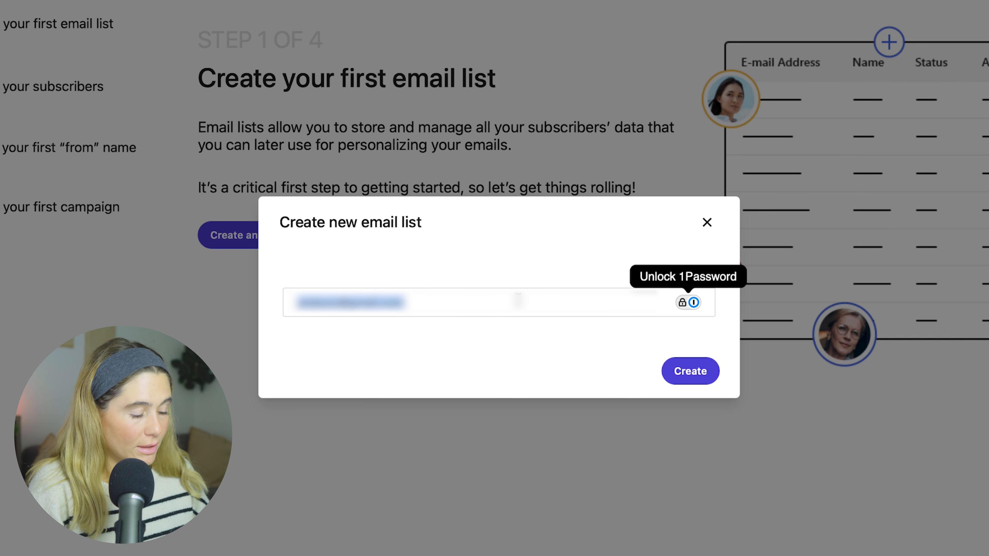
{"action": "type", "text": "New"}
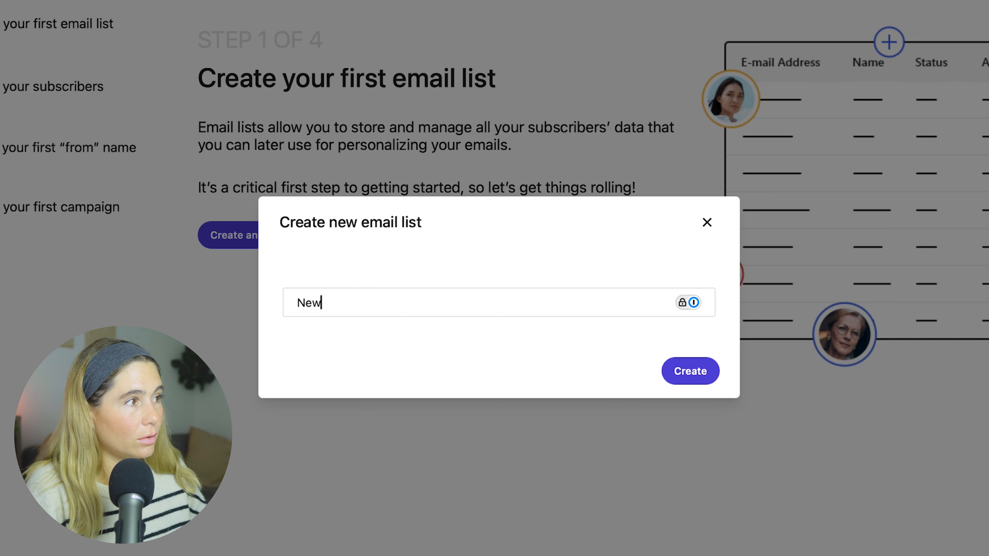
{"action": "type", "text": " Email Subscri"}
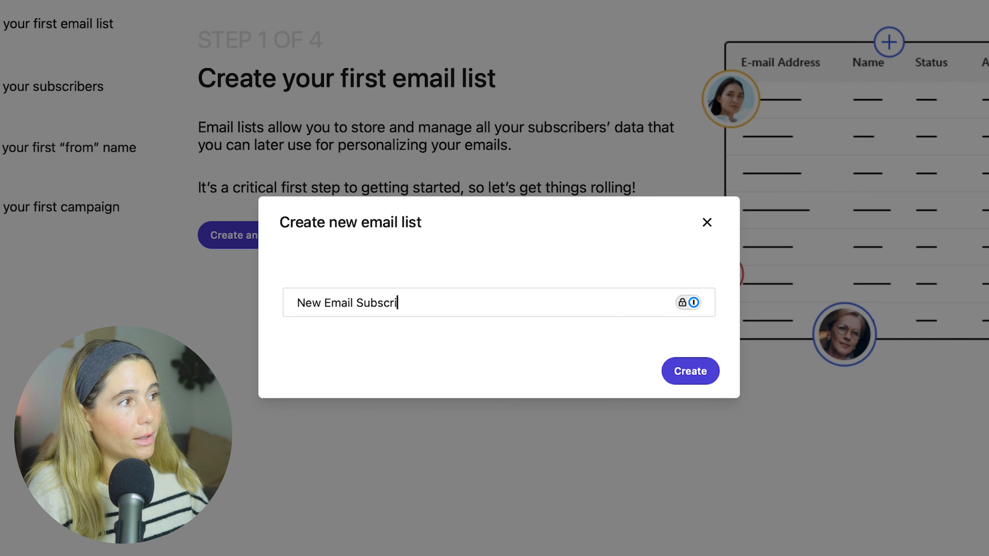
{"action": "type", "text": "ber"}
{"action": "left_click", "coordinate": [707, 379]}
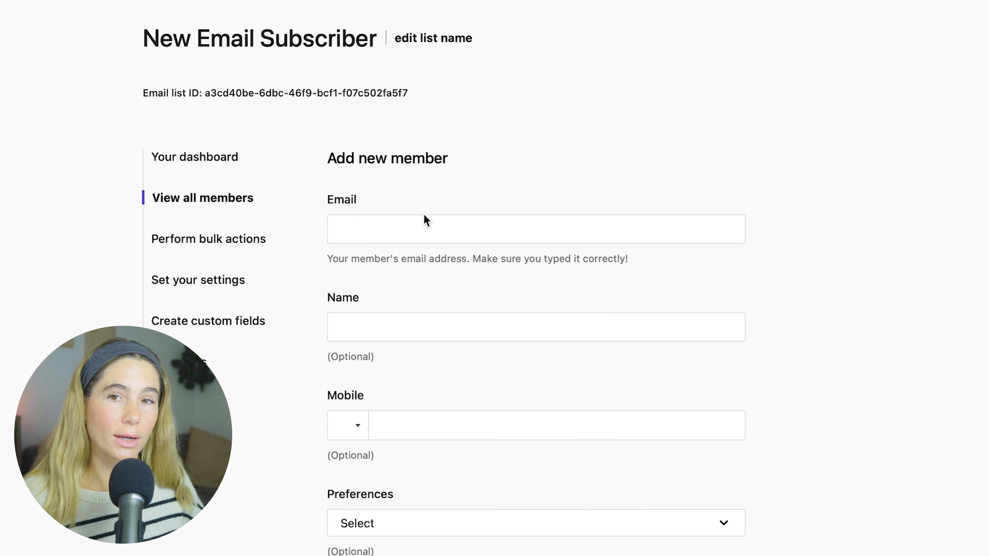
Enter the new member's email address and view the methods for importing members into the list in bulk.
{"action": "left_click", "coordinate": [419, 223]}
{"action": "type", "text": "[blurred]"}
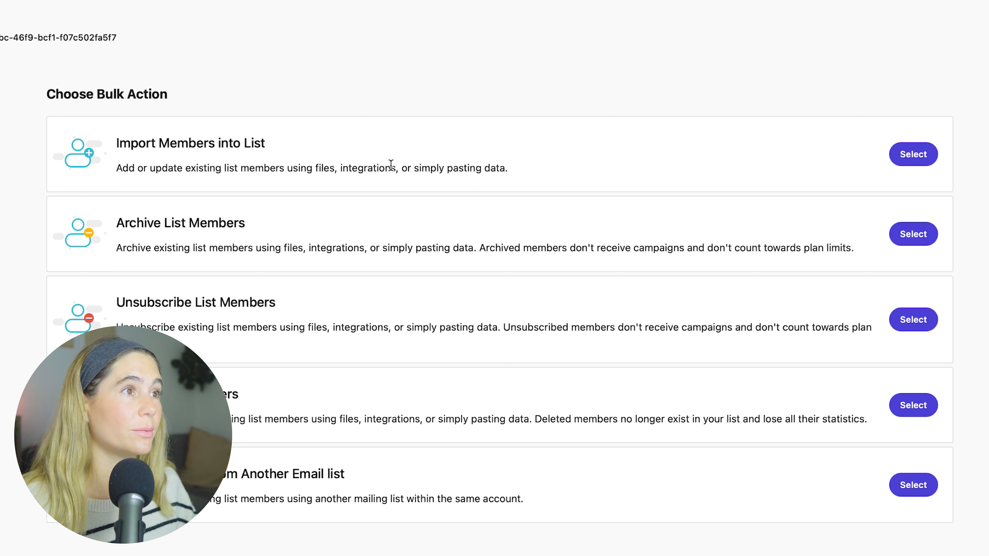
{"action": "left_click", "coordinate": [914, 154]}
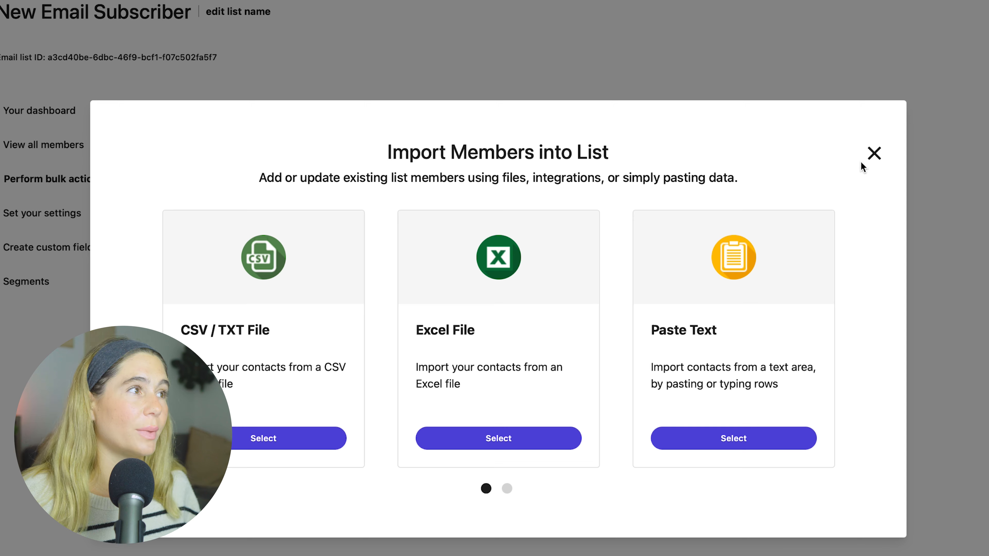
{"action": "left_click", "coordinate": [873, 154]}
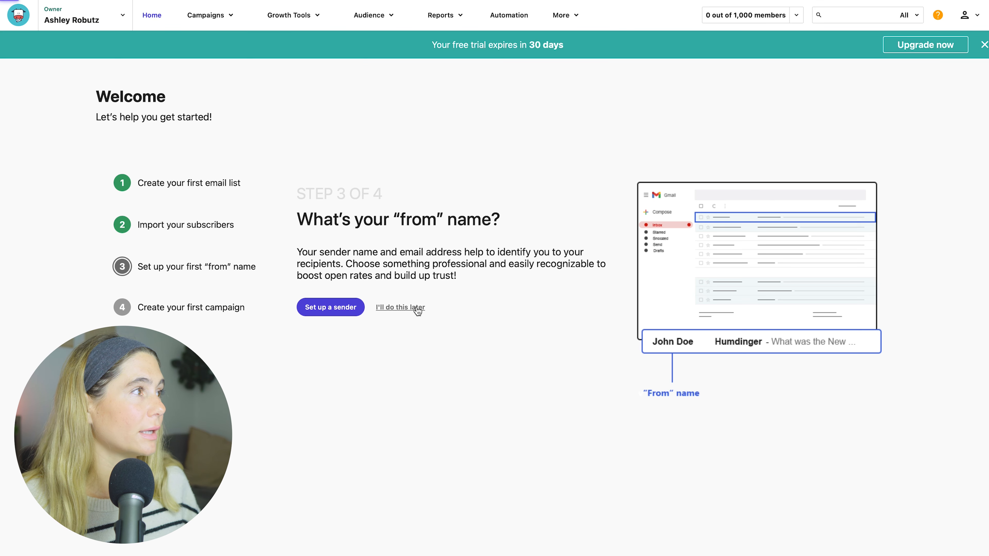
Review the senders list through the onboarding's "from" name setup and return to the home page.
{"action": "left_click", "coordinate": [415, 308]}
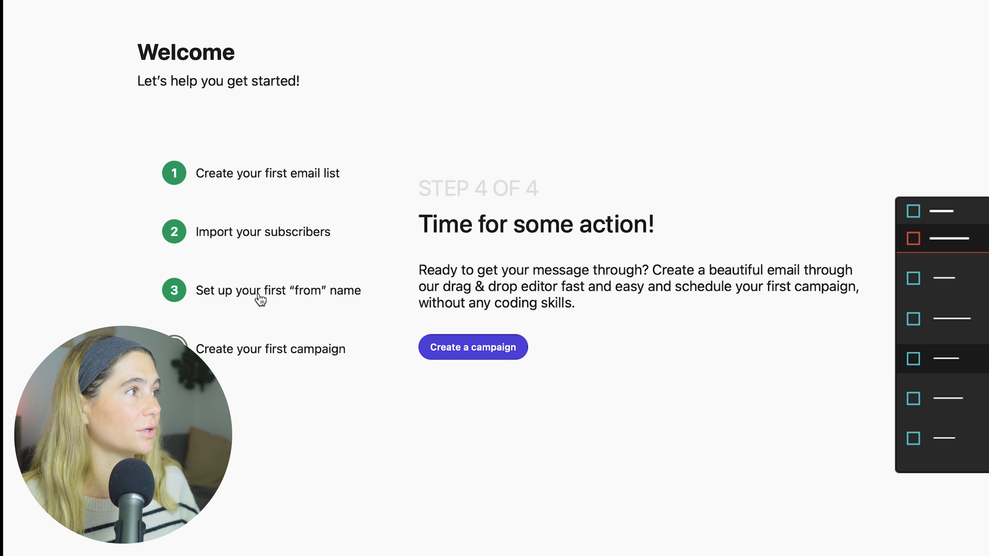
{"action": "left_click", "coordinate": [270, 303]}
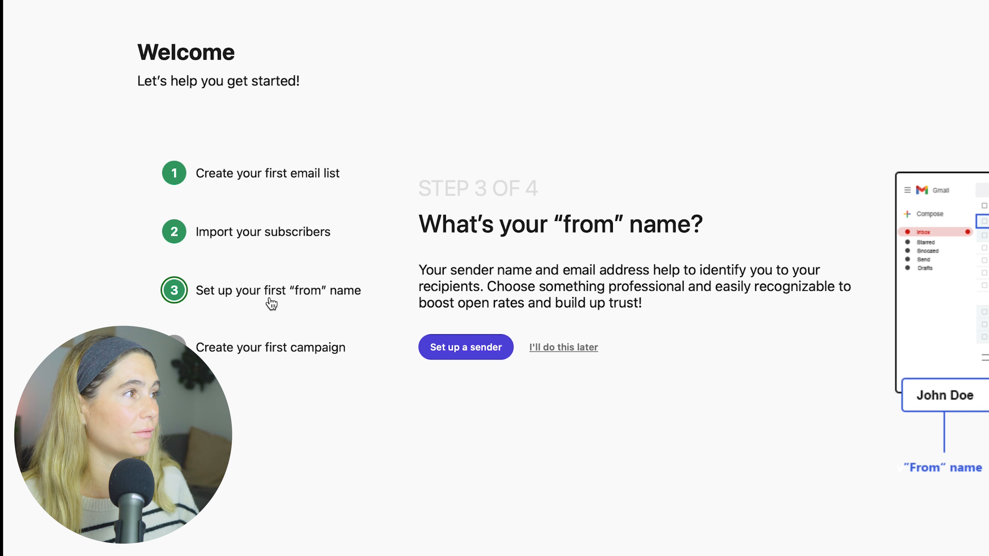
{"action": "left_click", "coordinate": [481, 346]}
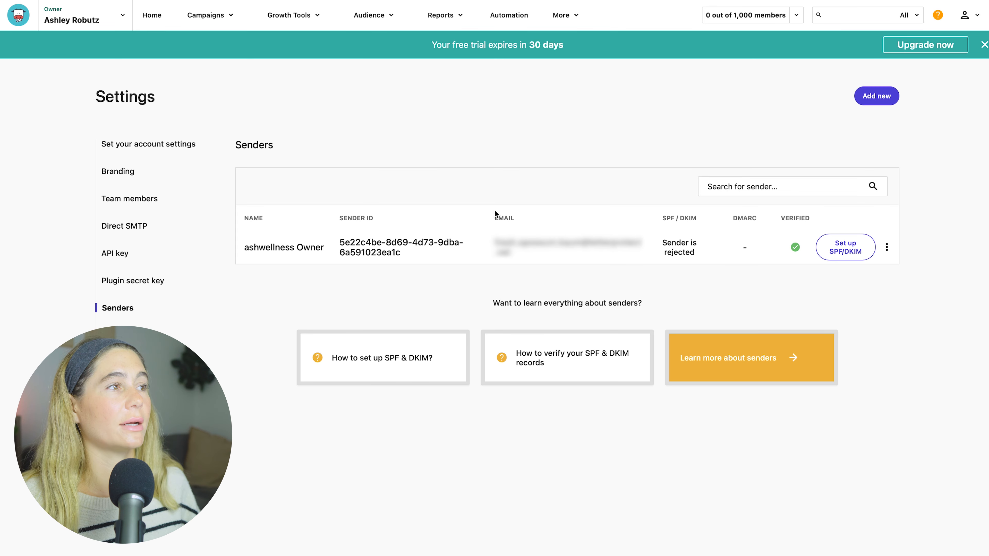
{"action": "left_click", "coordinate": [145, 15]}
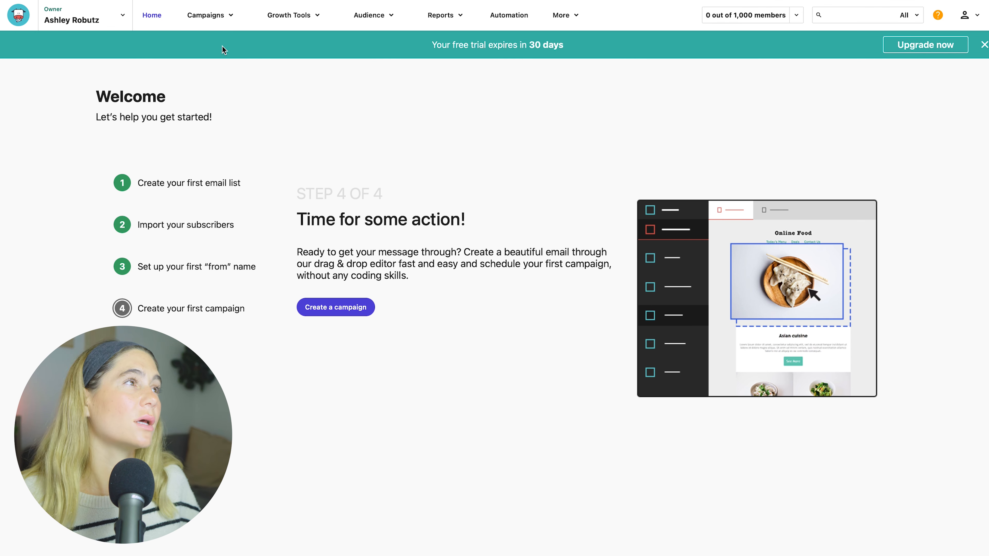
Search the automation recipes for "wel" and start a workflow from the Welcome email sequence recipe.
{"action": "left_click", "coordinate": [513, 16]}
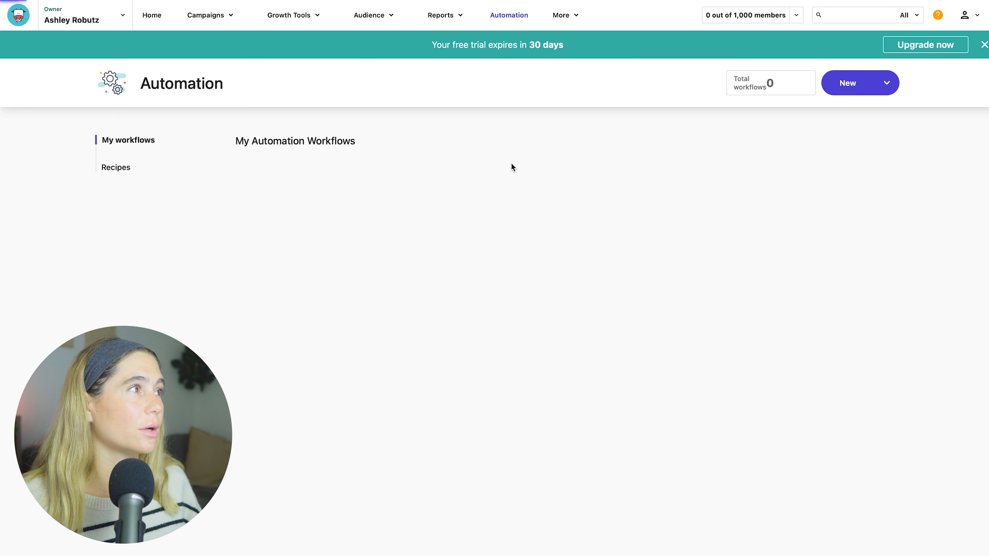
{"action": "left_click", "coordinate": [123, 171]}
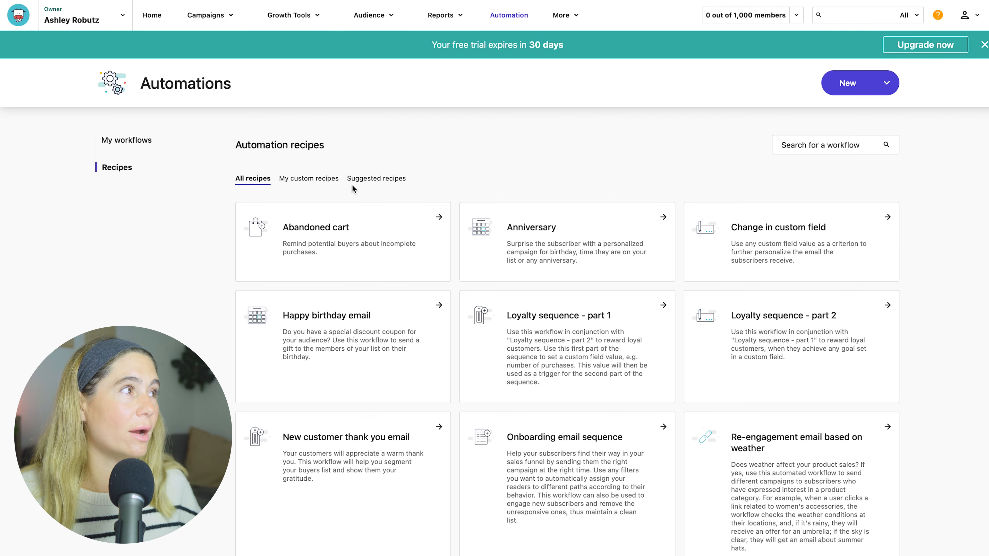
{"action": "scroll", "coordinate": [567, 282], "scroll_direction": "down", "scroll_amount": 5}
{"action": "scroll", "coordinate": [566, 283], "scroll_direction": "up", "scroll_amount": 5}
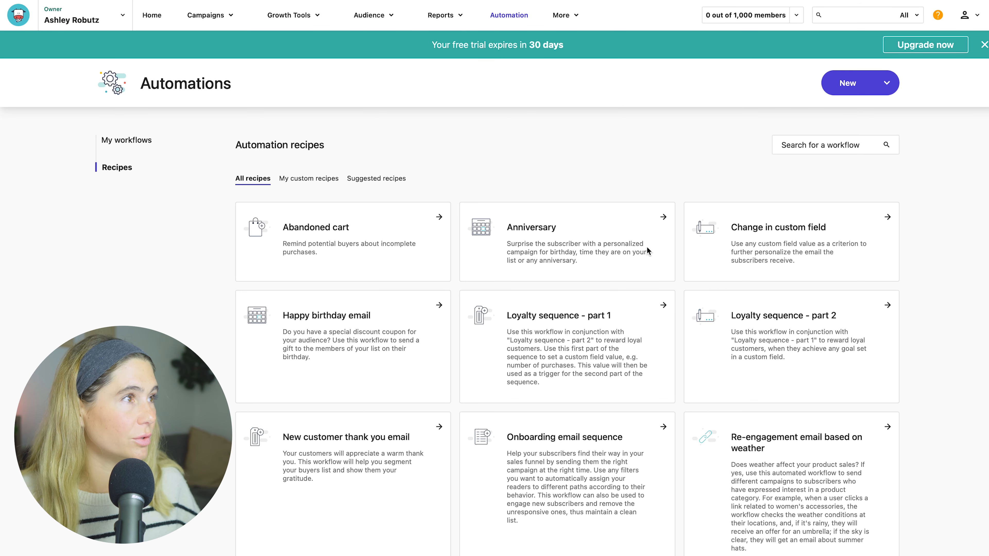
{"action": "type", "text": "wel"}
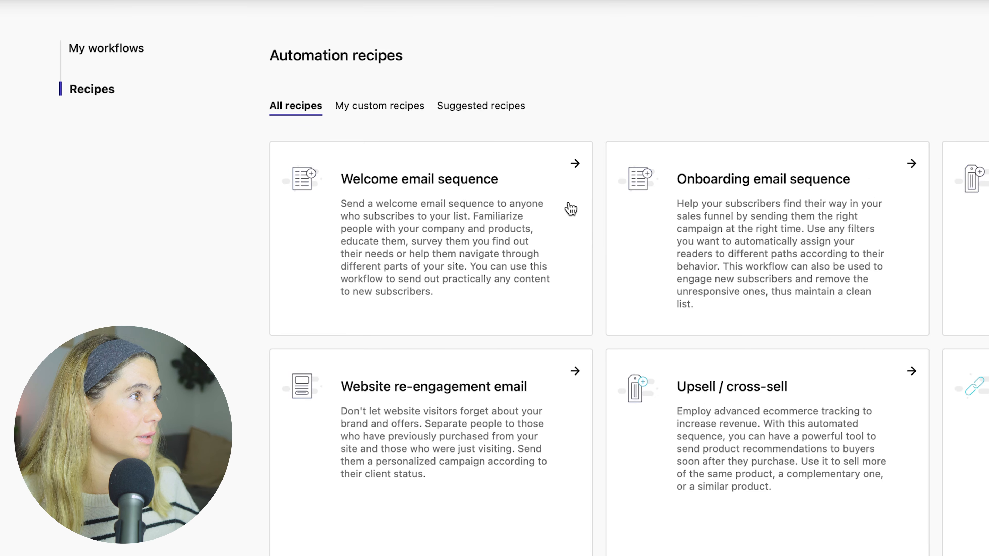
{"action": "left_click", "coordinate": [571, 209]}
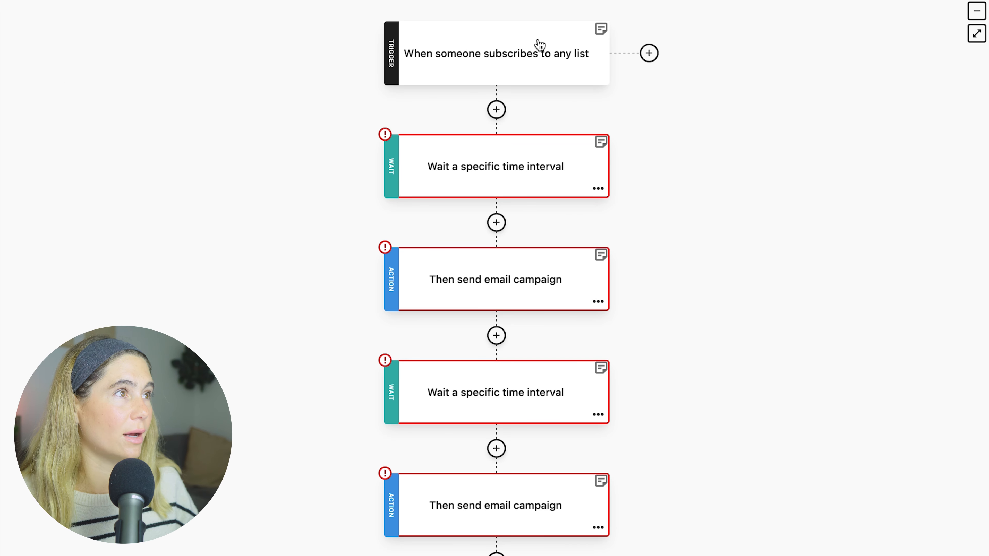
Keep the workflow trigger limited to the first subscription and set the first wait interval to 3 minutes.
{"action": "left_click", "coordinate": [530, 50]}
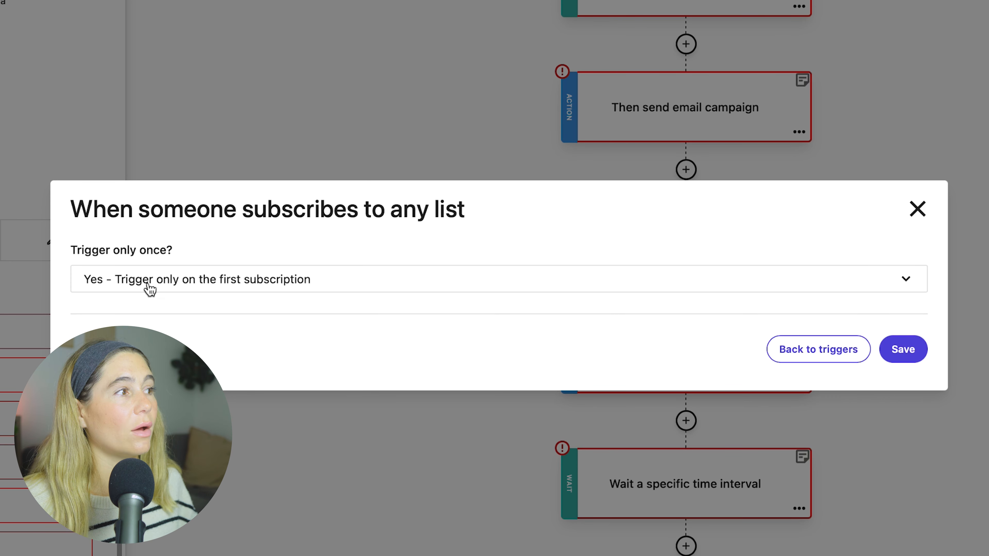
{"action": "left_click", "coordinate": [211, 288]}
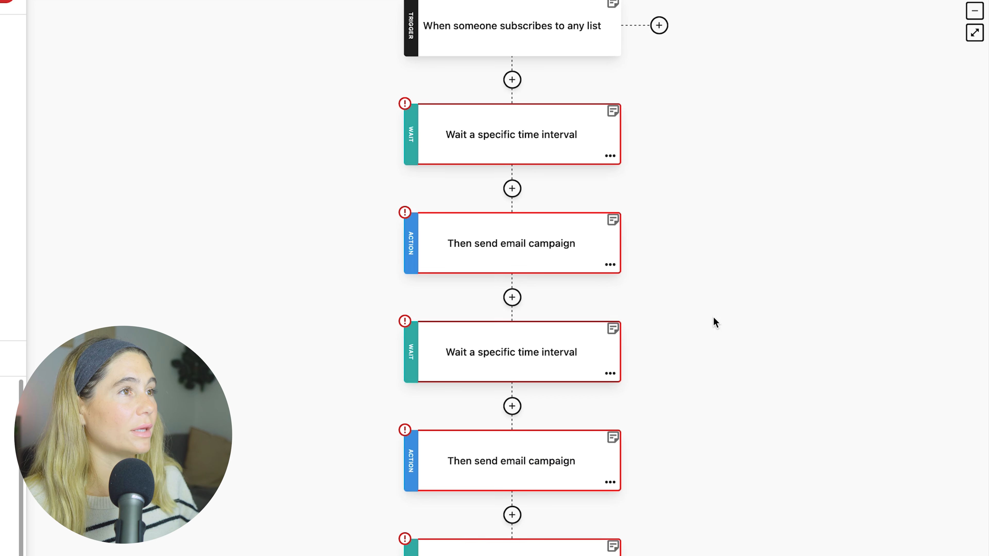
{"action": "scroll", "coordinate": [623, 152], "scroll_direction": "up", "scroll_amount": 1}
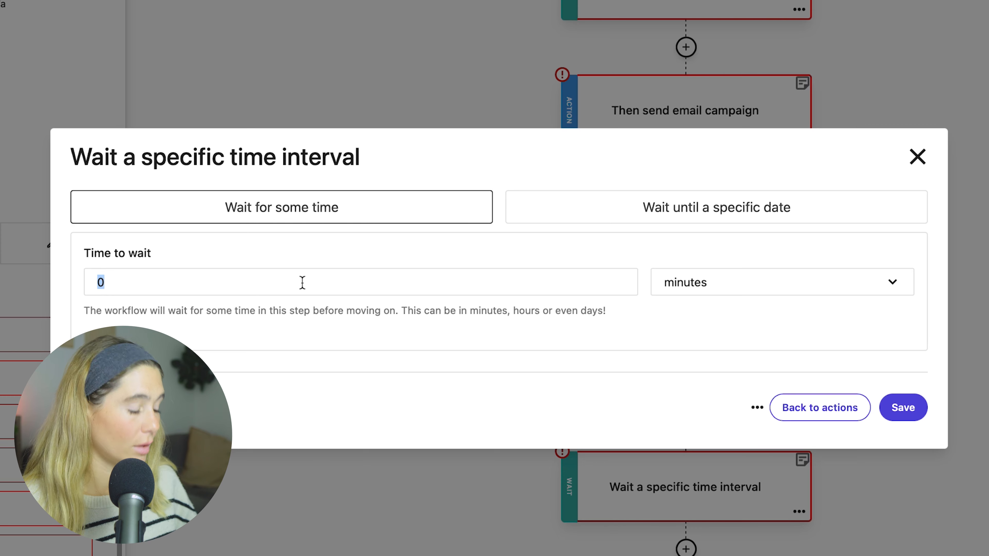
{"action": "type", "text": "3"}
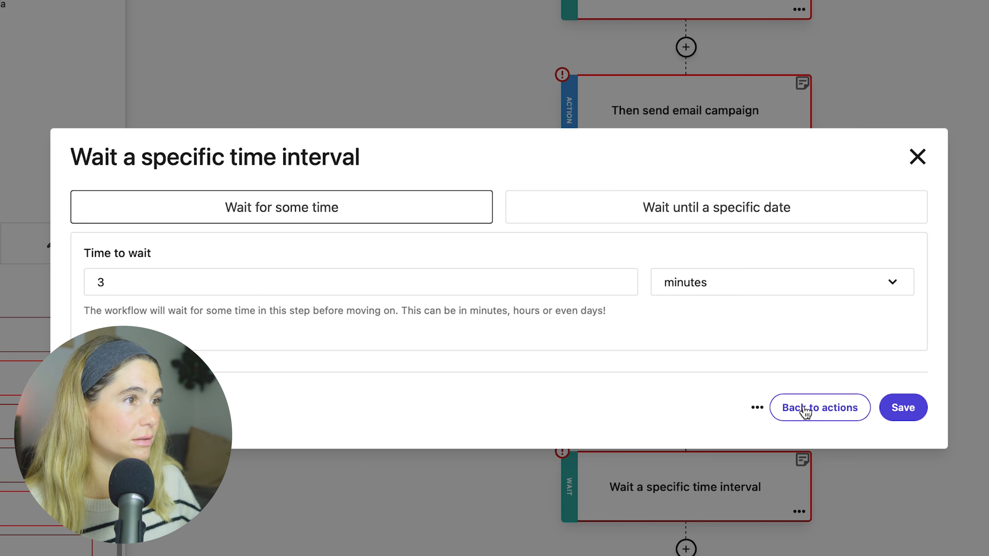
{"action": "left_click", "coordinate": [903, 408]}
Set the first campaign email's subject line to "Welcome to the fam!!" and check its "From" name options.
{"action": "left_click", "coordinate": [716, 104]}
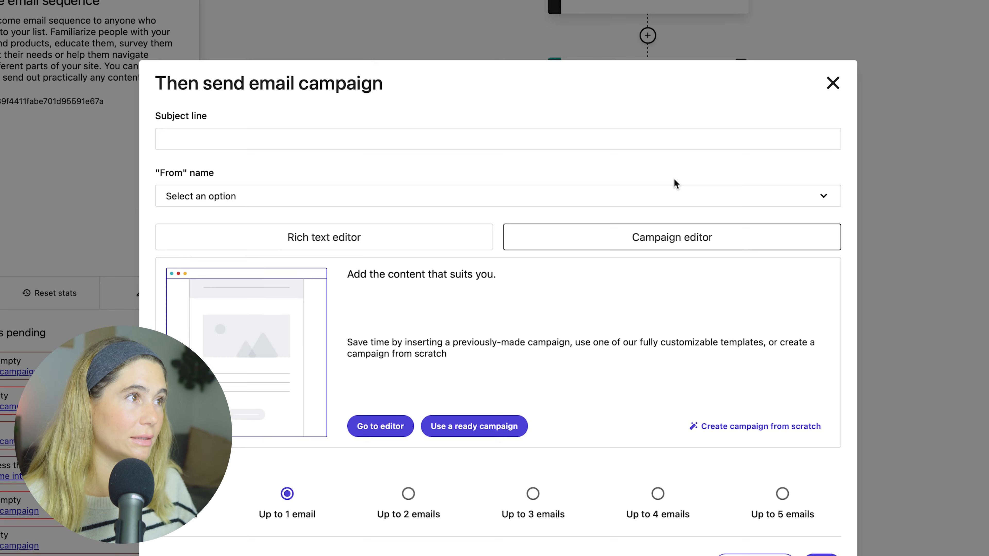
{"action": "type", "text": "Welcome to the fam!!"}
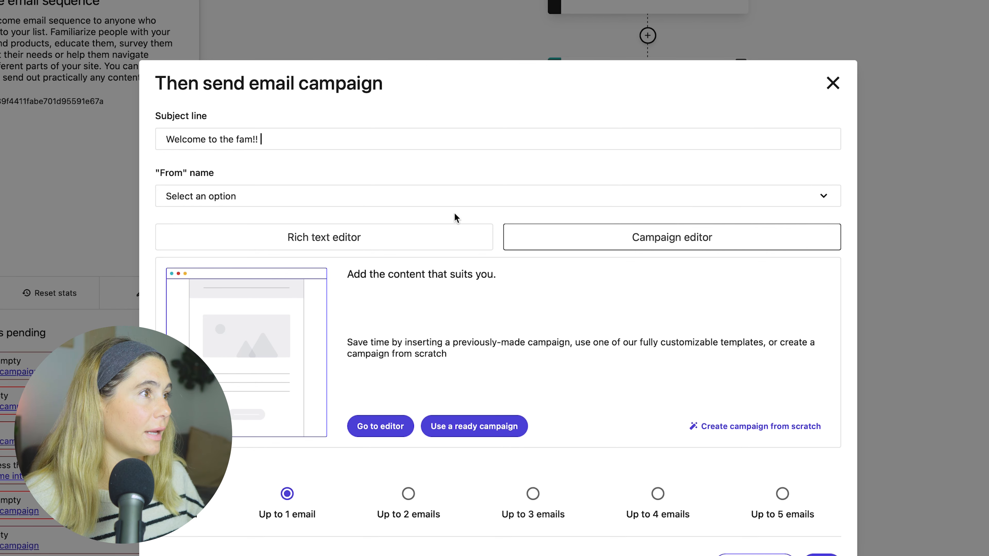
{"action": "left_click", "coordinate": [455, 199]}
{"action": "left_click", "coordinate": [710, 206]}
{"action": "left_click", "coordinate": [709, 207]}
Look at the rich text editor for the email's content, switch back to the campaign editor and open it.
{"action": "left_click", "coordinate": [318, 236]}
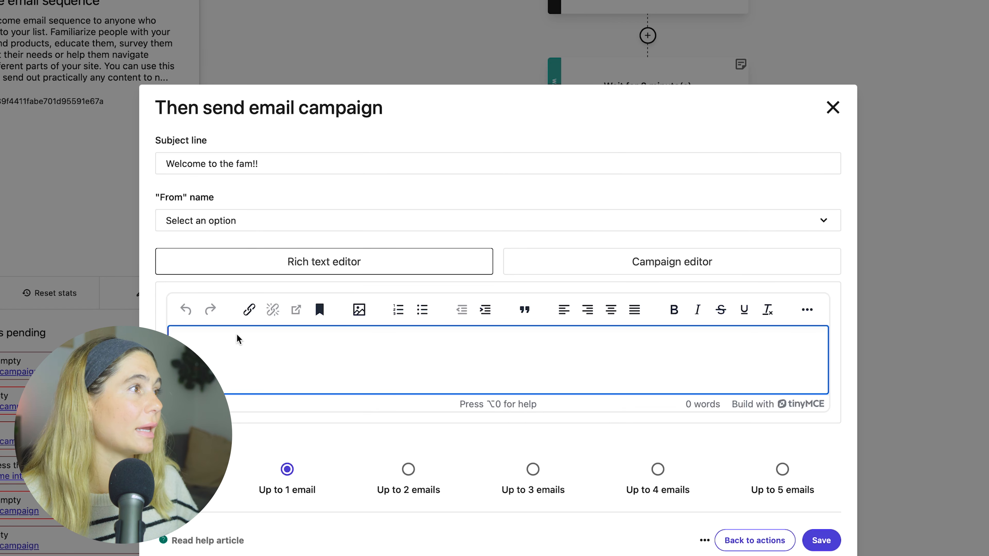
{"action": "left_click", "coordinate": [684, 258]}
{"action": "left_click", "coordinate": [401, 428]}
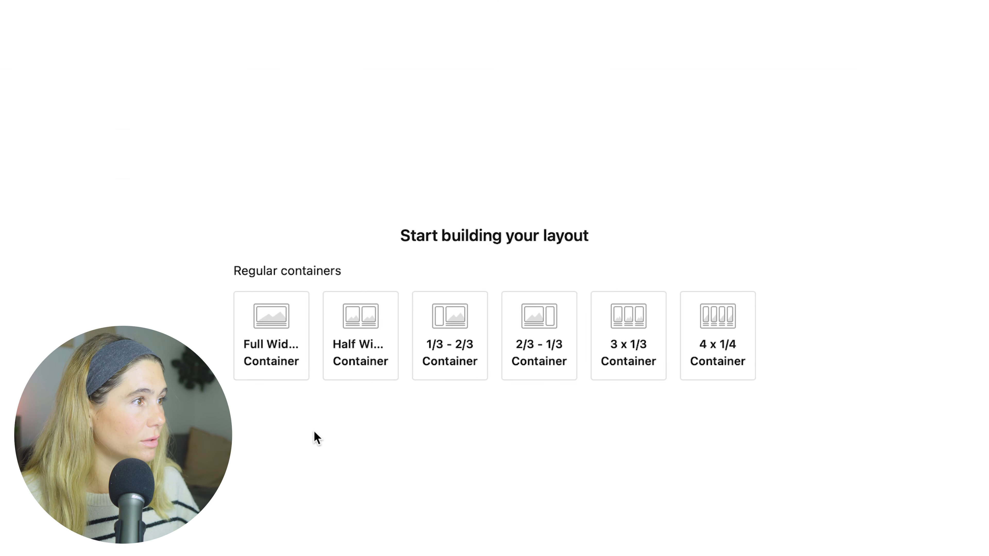
Start the email layout with a full-width container and add "The Body Confidence Collective" banner image to it.
{"action": "left_click", "coordinate": [279, 352]}
{"action": "left_click", "coordinate": [546, 161]}
{"action": "left_click", "coordinate": [387, 180]}
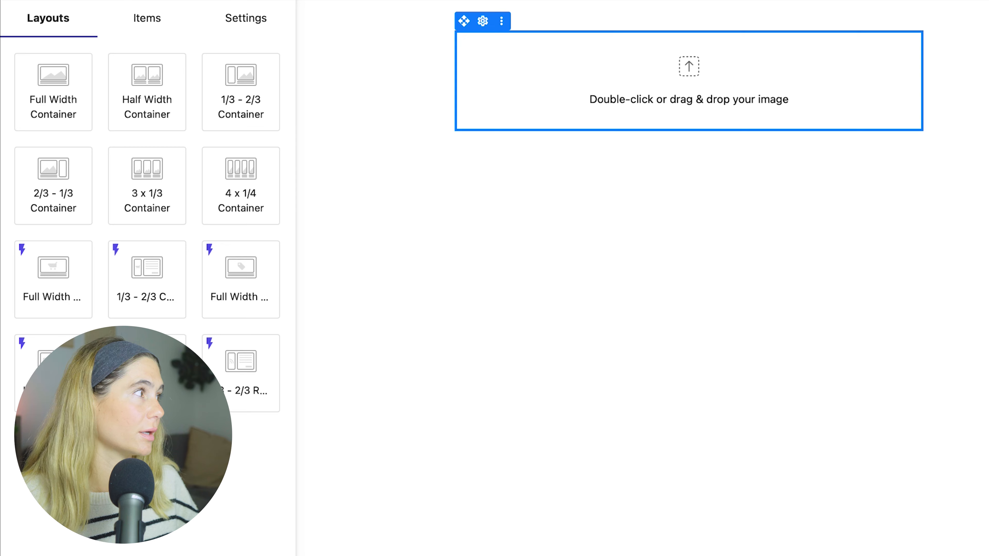
{"action": "double_click", "coordinate": [689, 70]}
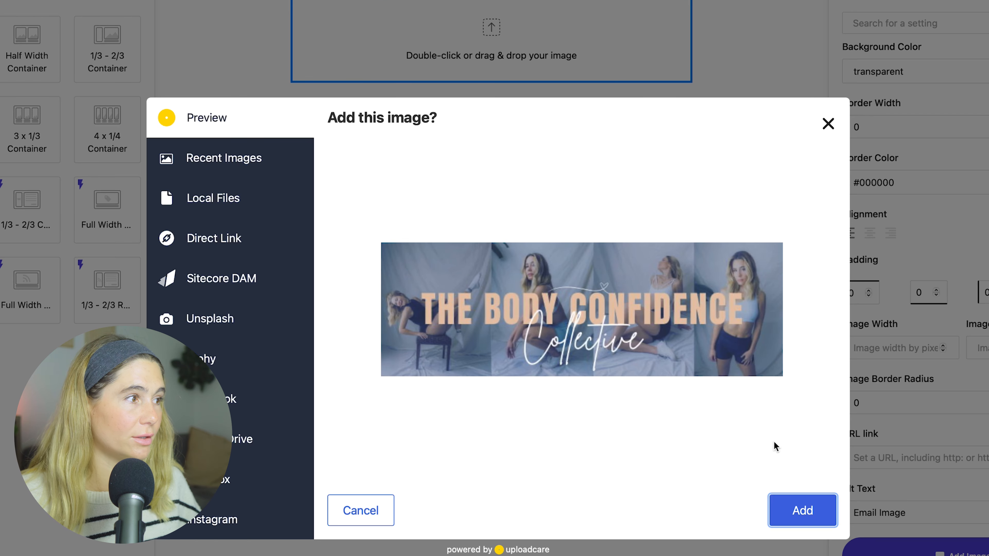
{"action": "left_click", "coordinate": [797, 508]}
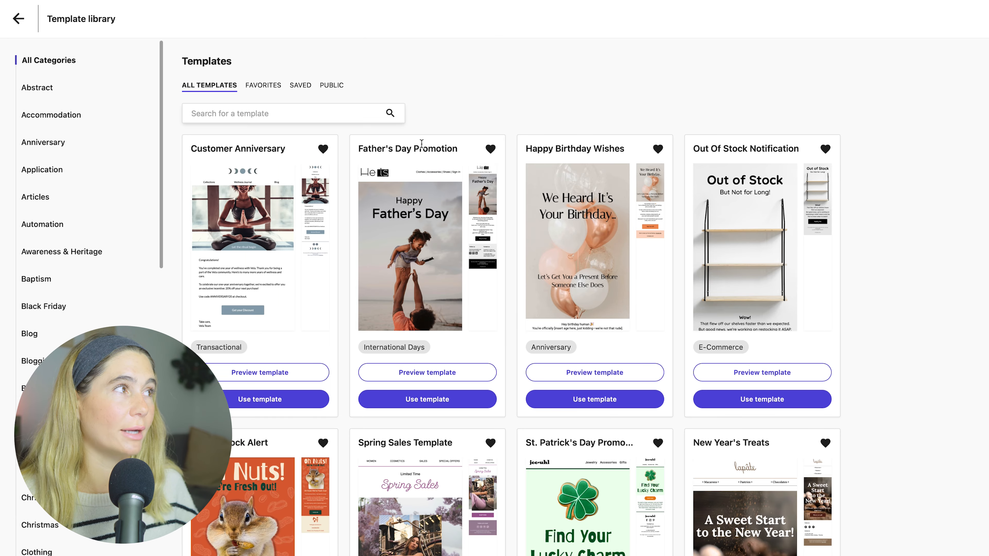
Browse the template library, use a welcome email template, and insert a line break after its "Welcome to our [industry/interest] community!" line.
{"action": "scroll", "coordinate": [553, 199], "scroll_direction": "down", "scroll_amount": 20}
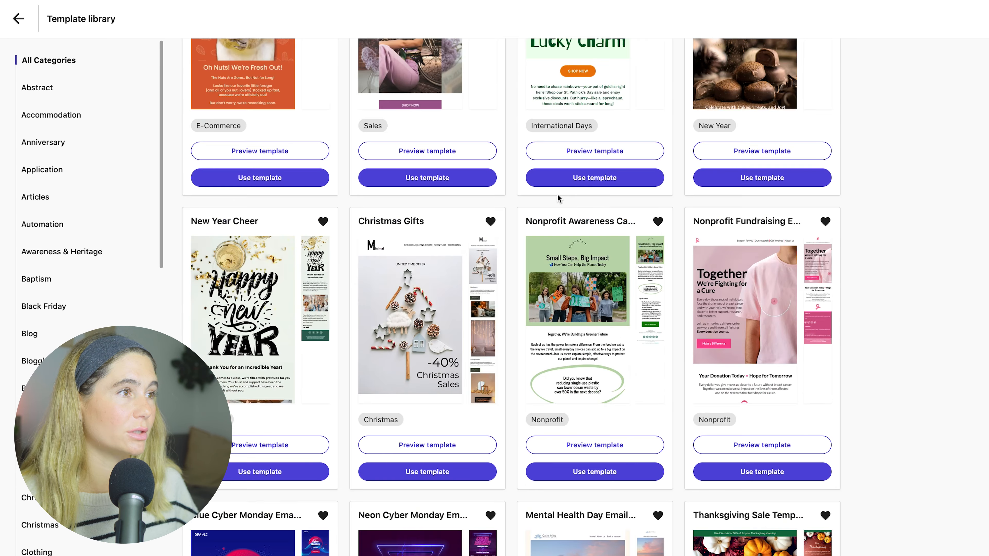
{"action": "scroll", "coordinate": [557, 194], "scroll_direction": "down", "scroll_amount": 15}
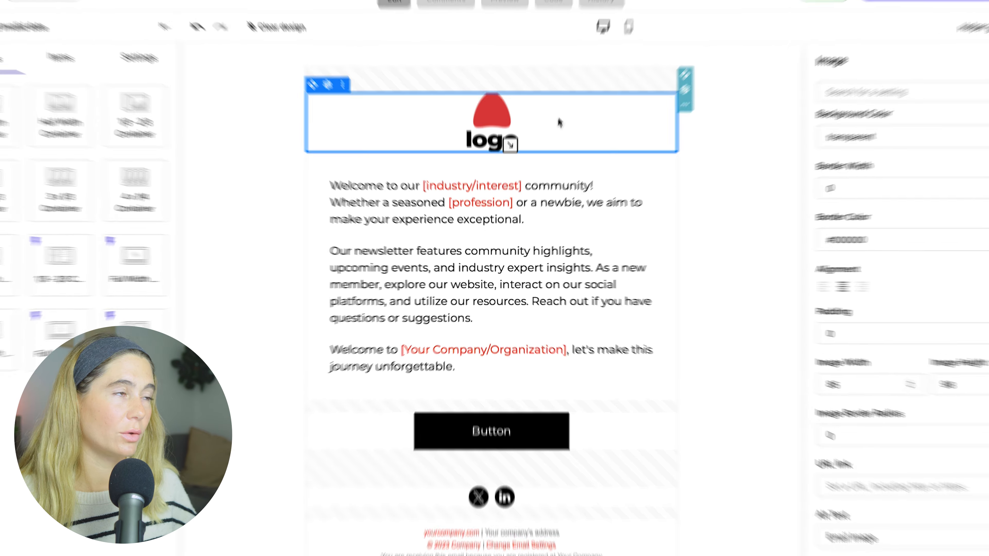
{"action": "left_click", "coordinate": [603, 190]}
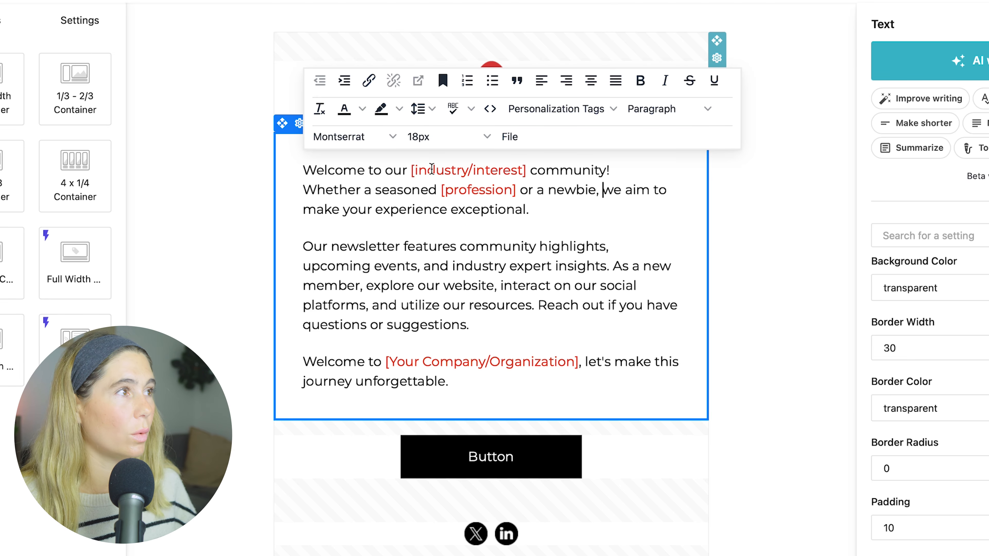
{"action": "key", "text": "Return"}
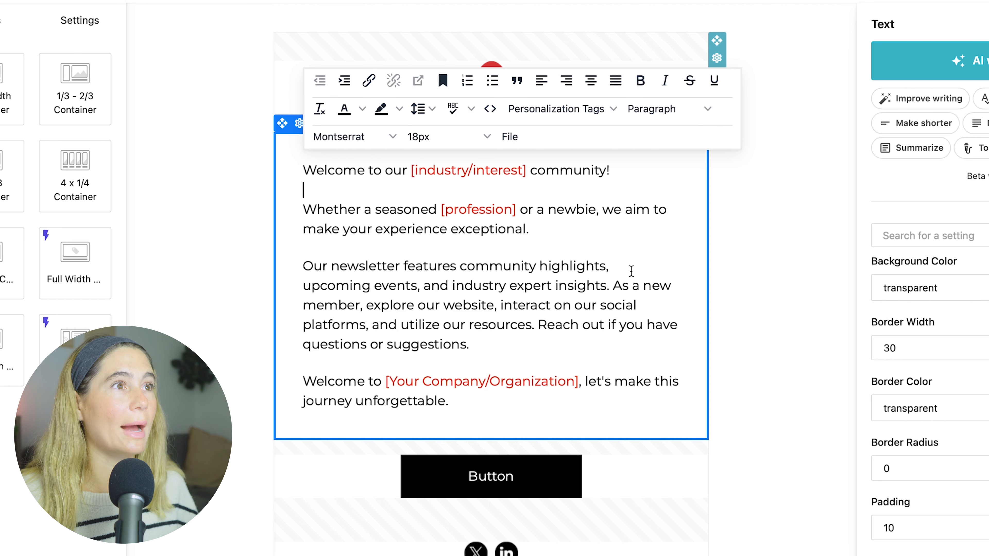
{"action": "left_click", "coordinate": [632, 248]}
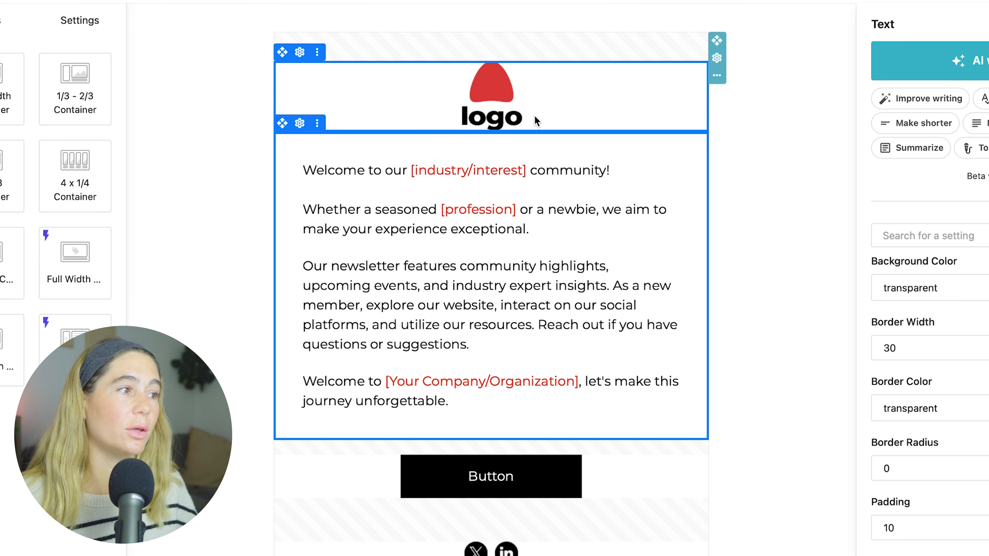
{"action": "left_click", "coordinate": [289, 234]}
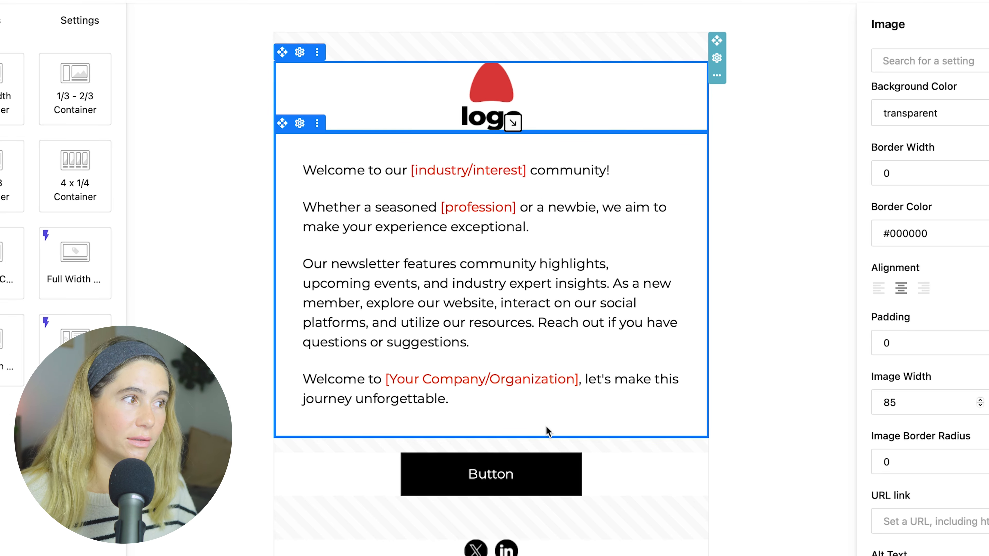
Look at the email's social icon settings, then update the campaign with the design and return to the workflow.
{"action": "left_click", "coordinate": [514, 550]}
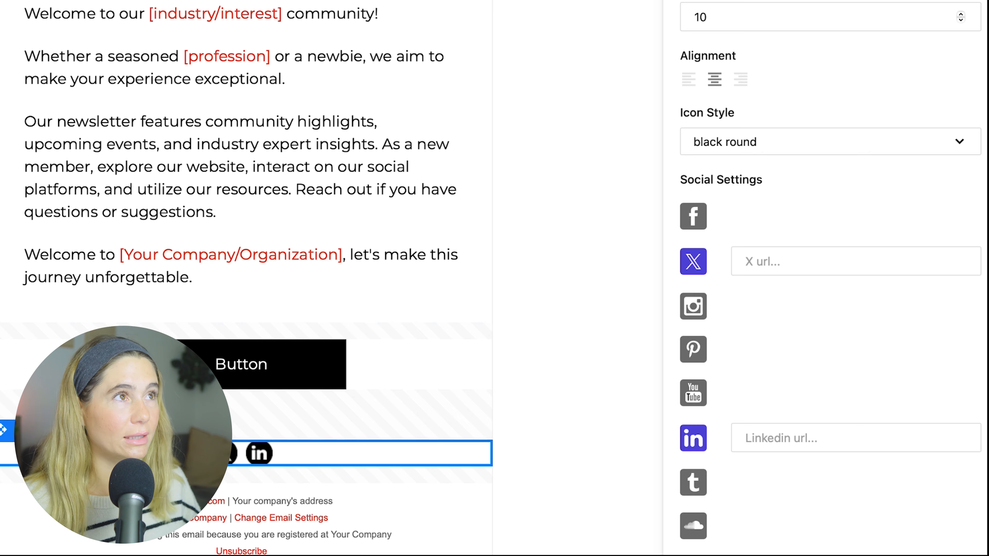
{"action": "left_click", "coordinate": [814, 35]}
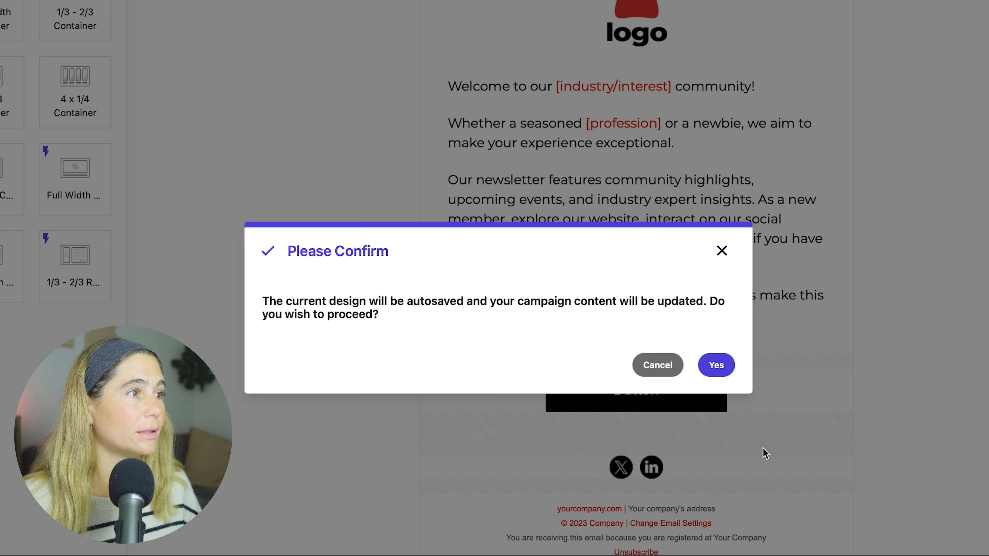
{"action": "left_click", "coordinate": [716, 366]}
{"action": "left_click", "coordinate": [774, 193]}
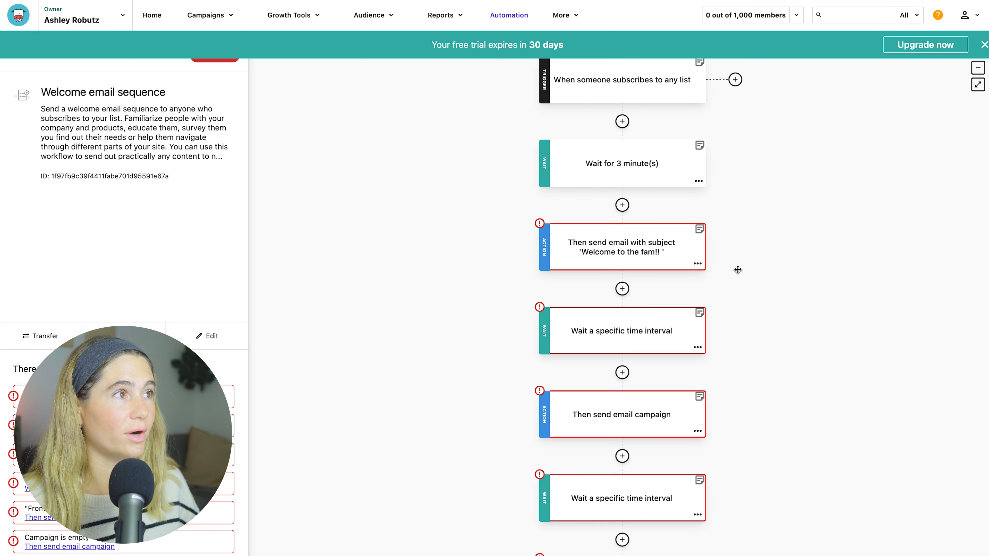
Set the wait after the first email to 2 days and the wait after the second email to 7 days.
{"action": "left_click", "coordinate": [634, 343]}
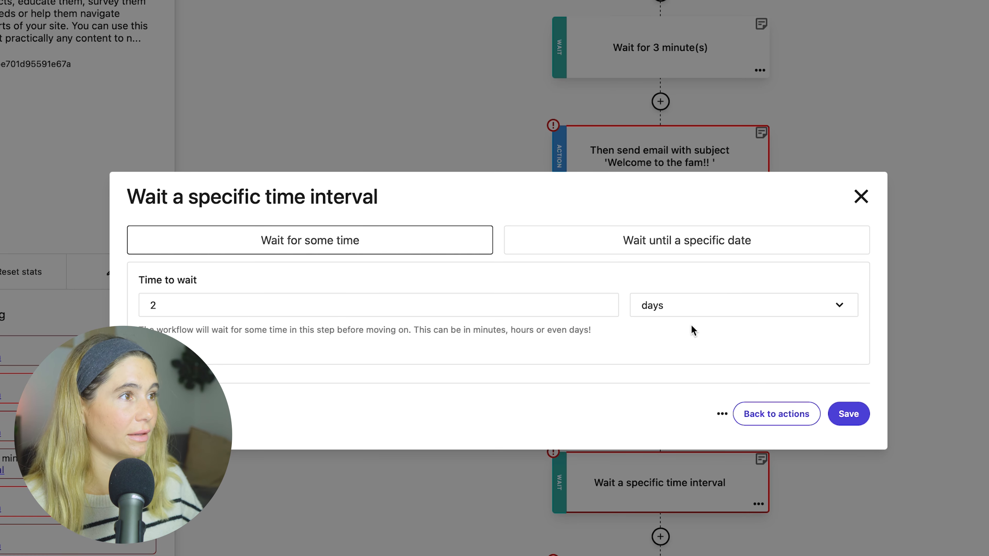
{"action": "left_click", "coordinate": [847, 415]}
{"action": "left_click", "coordinate": [657, 374]}
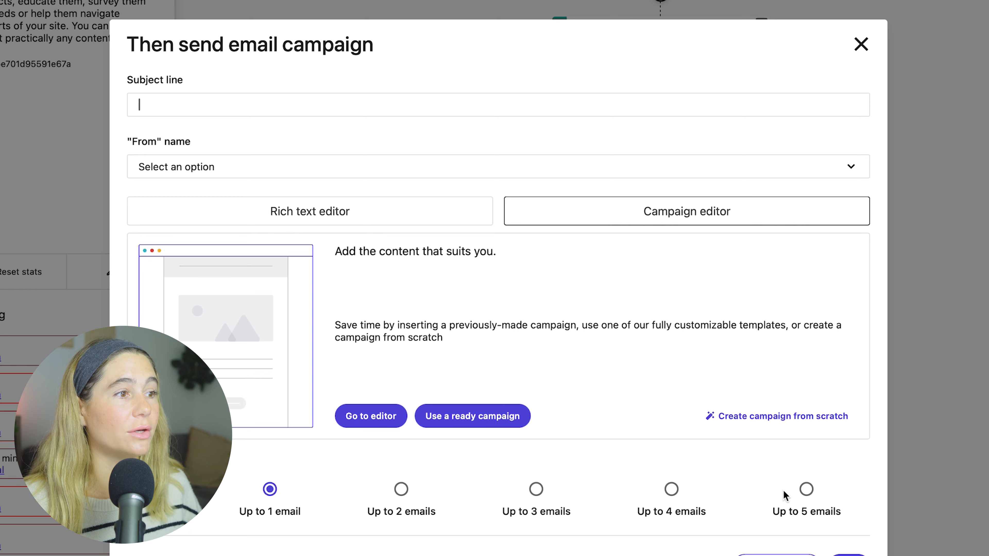
{"action": "left_click", "coordinate": [861, 44]}
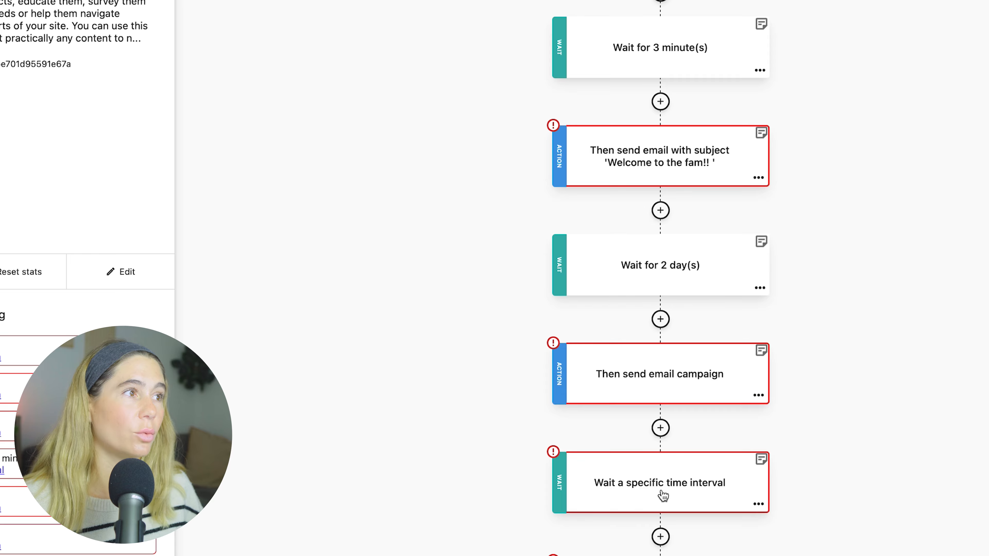
{"action": "left_click", "coordinate": [663, 495]}
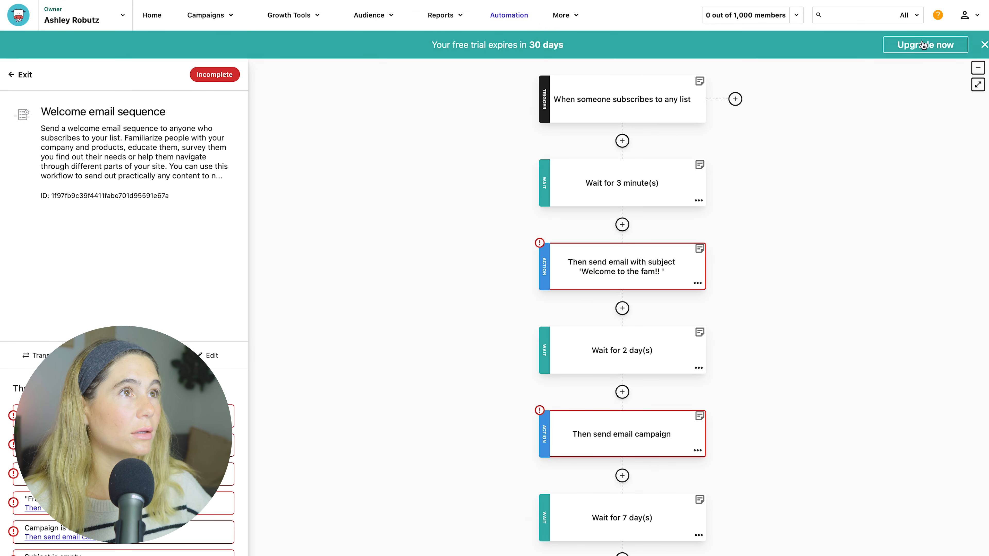
{"action": "left_click", "coordinate": [978, 44]}
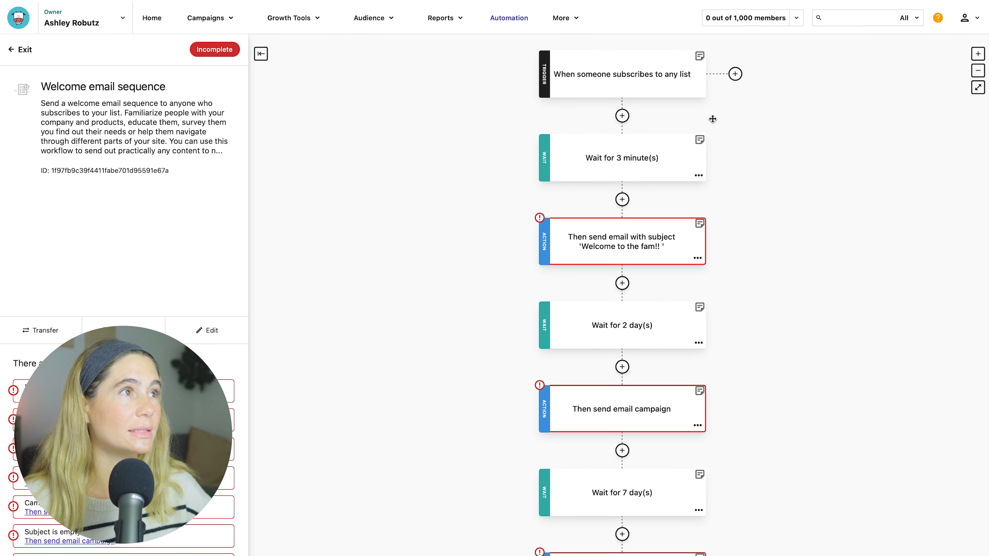
Open the first welcome email in the campaign editor and look at its test-send dialog without sending anything.
{"action": "left_click", "coordinate": [619, 237]}
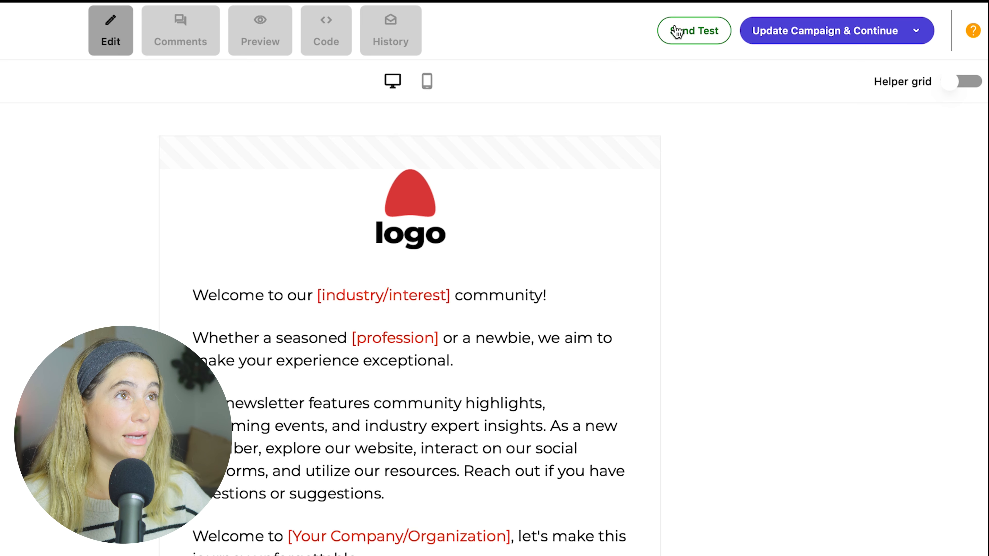
{"action": "left_click", "coordinate": [684, 31]}
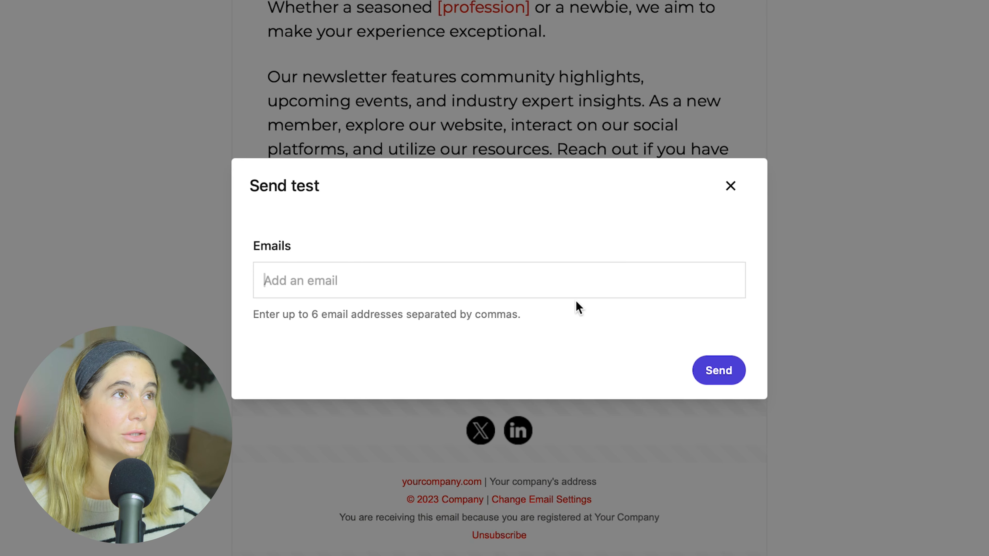
{"action": "left_click", "coordinate": [730, 186]}
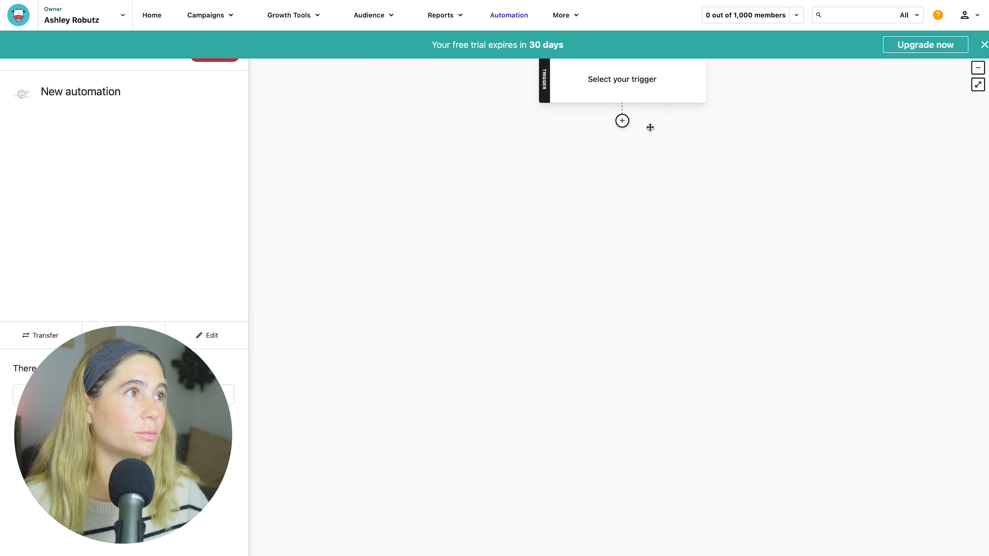
Set the new automation's trigger to "When someone subscribes to any list", firing only on the first subscription.
{"action": "left_click", "coordinate": [622, 121]}
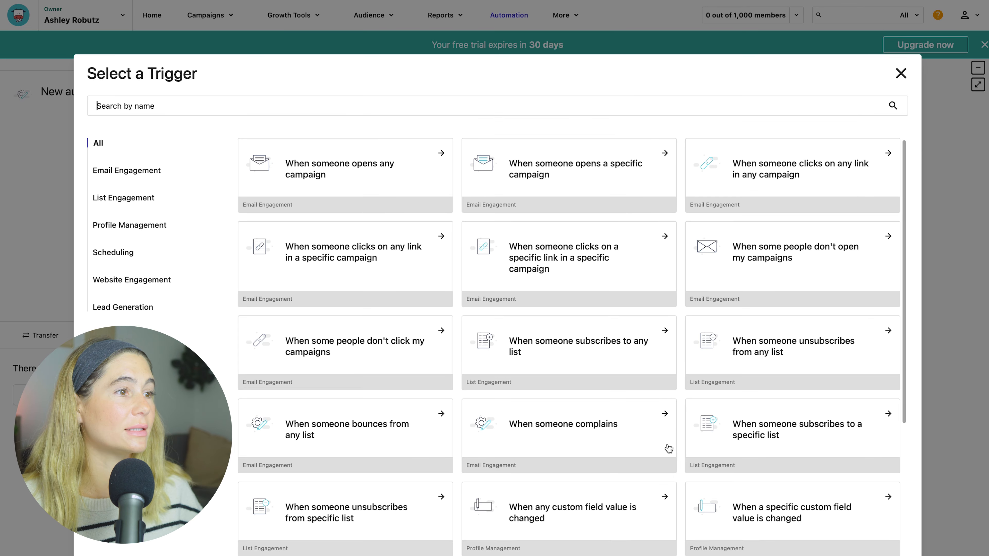
{"action": "scroll", "coordinate": [577, 451], "scroll_direction": "down", "scroll_amount": 4}
{"action": "scroll", "coordinate": [577, 451], "scroll_direction": "down", "scroll_amount": 3}
{"action": "scroll", "coordinate": [567, 442], "scroll_direction": "up", "scroll_amount": 8}
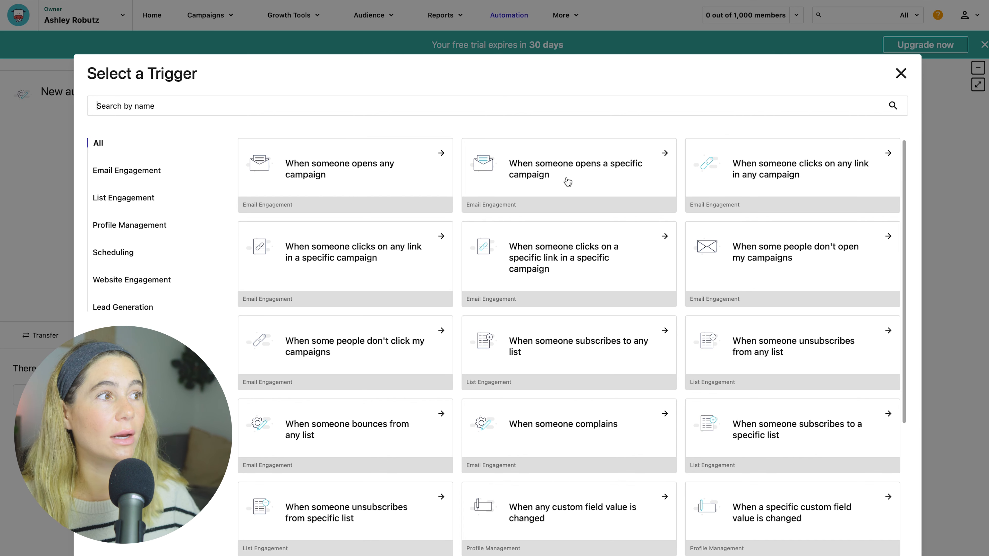
{"action": "left_click", "coordinate": [598, 344]}
{"action": "left_click", "coordinate": [607, 280]}
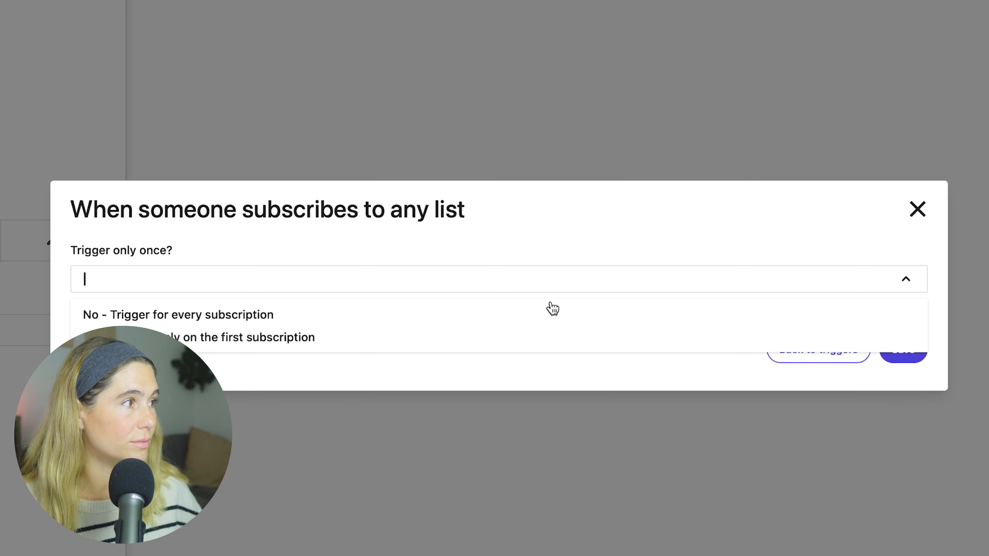
{"action": "left_click", "coordinate": [252, 337]}
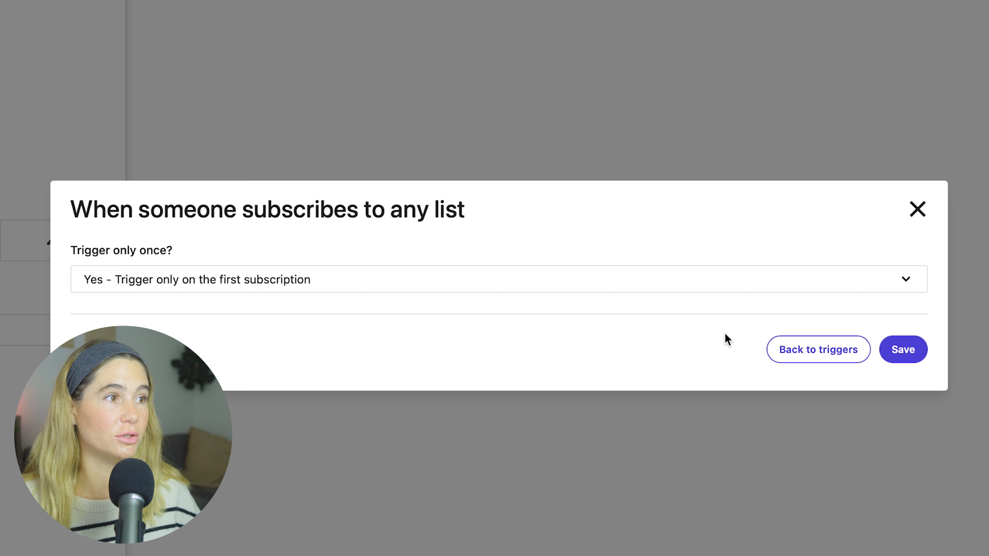
{"action": "left_click", "coordinate": [904, 350]}
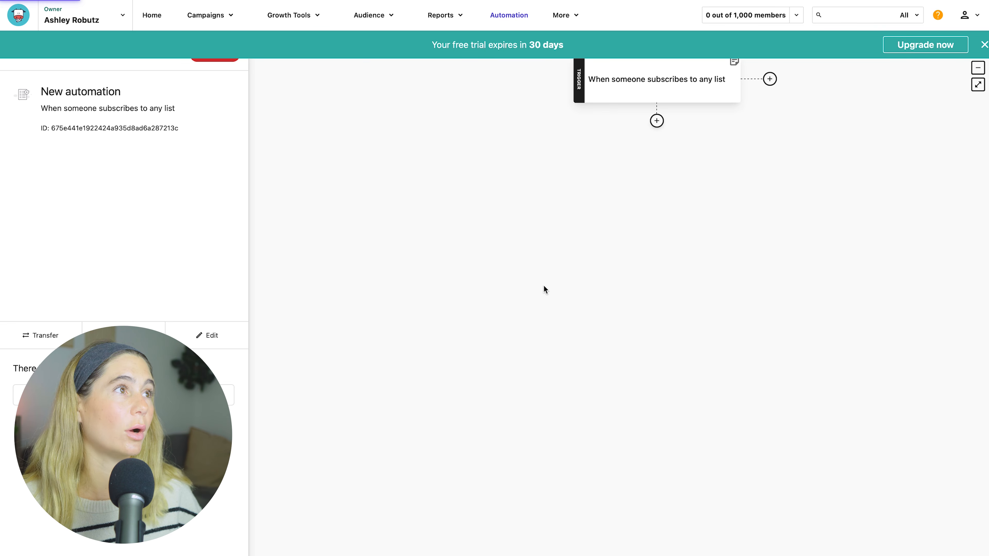
Add a "Wait a specific time interval" step below the trigger, keeping its default time.
{"action": "left_click", "coordinate": [656, 143]}
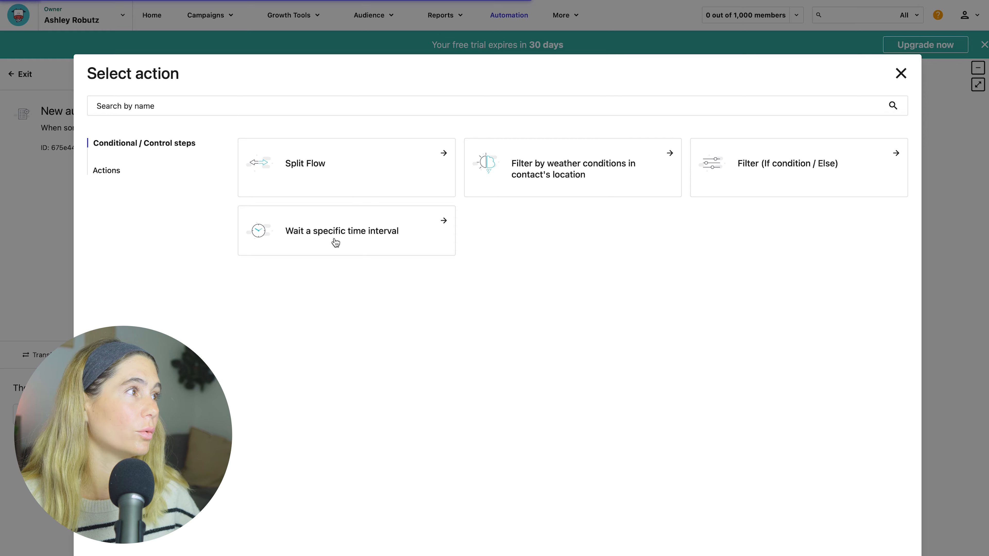
{"action": "left_click", "coordinate": [335, 243]}
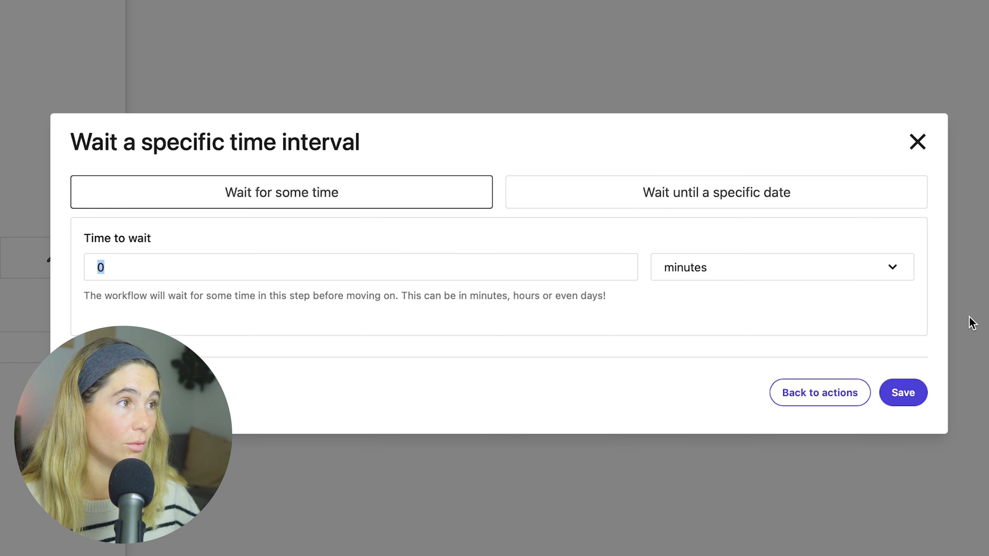
{"action": "left_click", "coordinate": [907, 401]}
{"action": "left_click", "coordinate": [623, 224]}
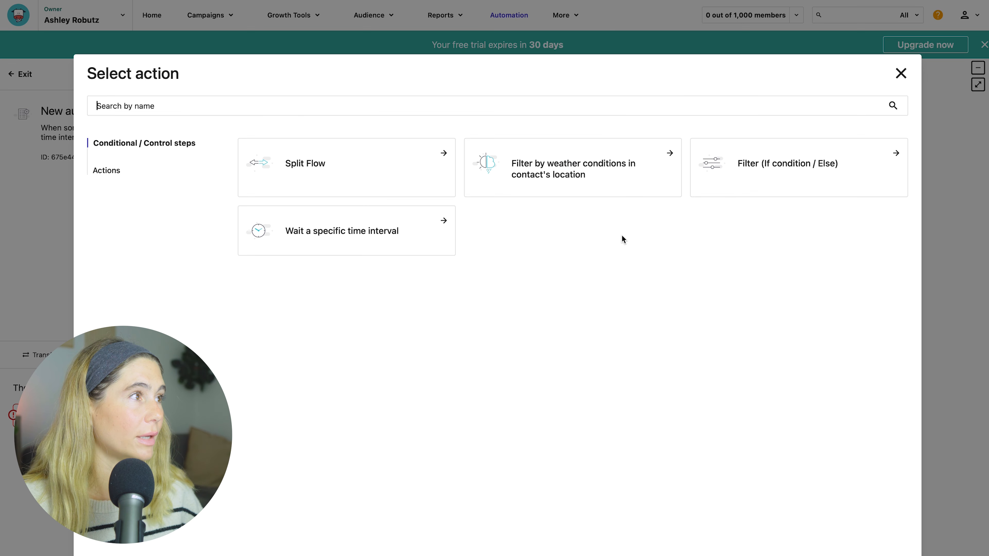
{"action": "left_click", "coordinate": [902, 75]}
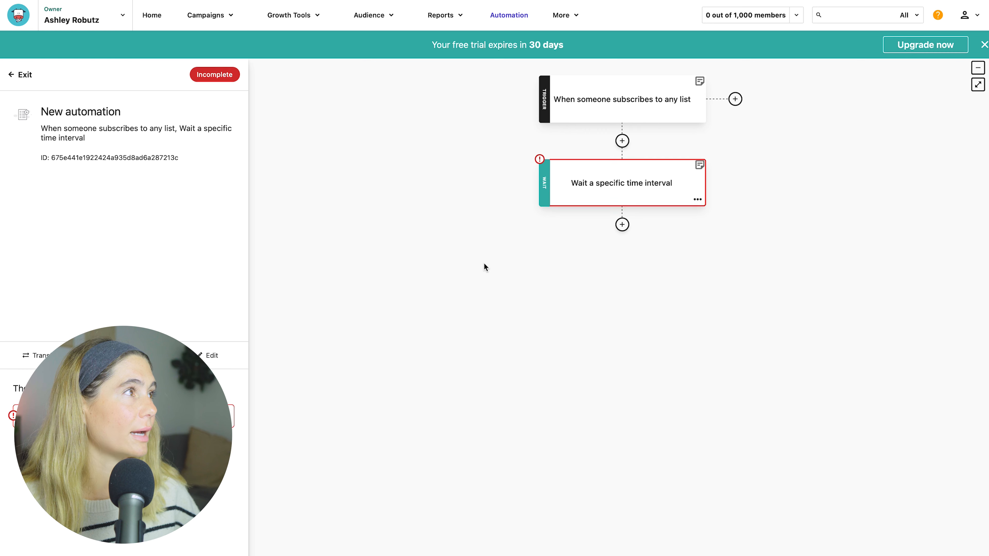
Add a send-email action after the wait with the subject "example welcome email" and the Campaign editor as its content type.
{"action": "left_click", "coordinate": [622, 225]}
{"action": "left_click", "coordinate": [326, 174]}
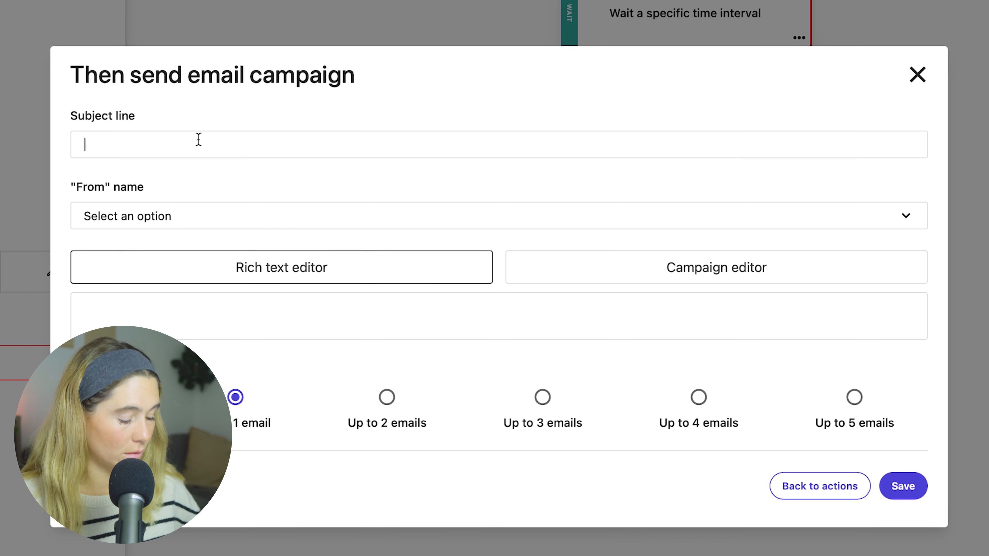
{"action": "type", "text": "exampel"}
{"action": "key", "text": "BackSpace"}
{"action": "key", "text": "BackSpace"}
{"action": "type", "text": "le welcome email"}
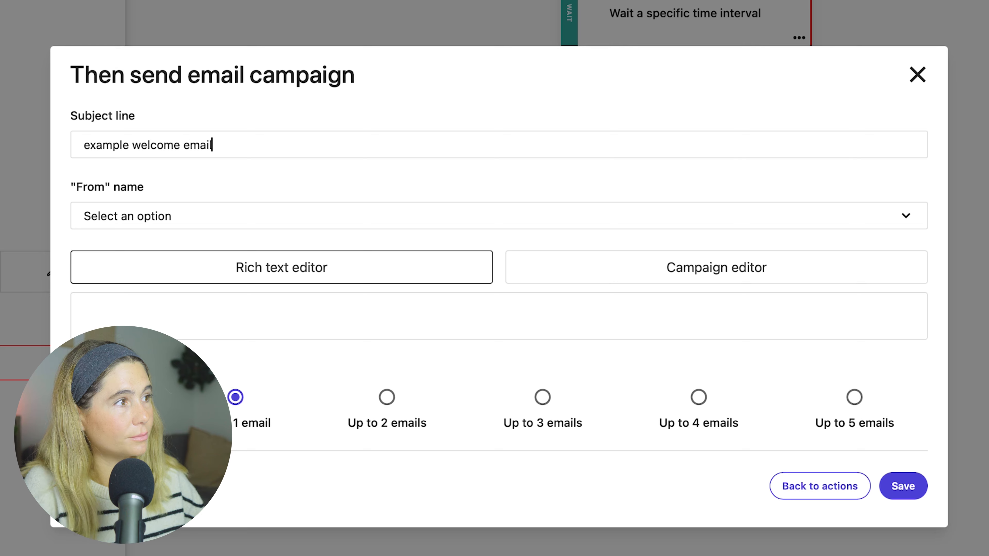
{"action": "left_click", "coordinate": [709, 273]}
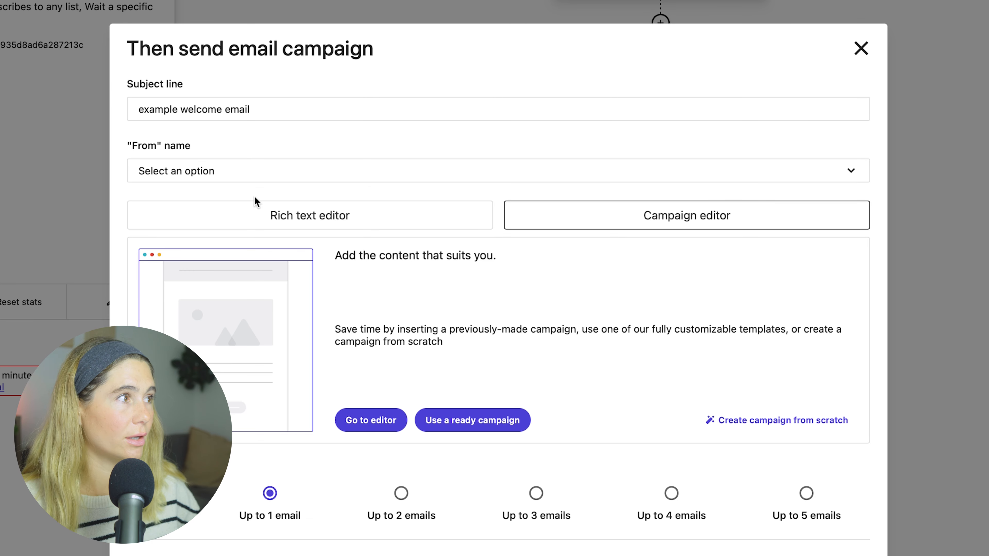
{"action": "left_click", "coordinate": [260, 168]}
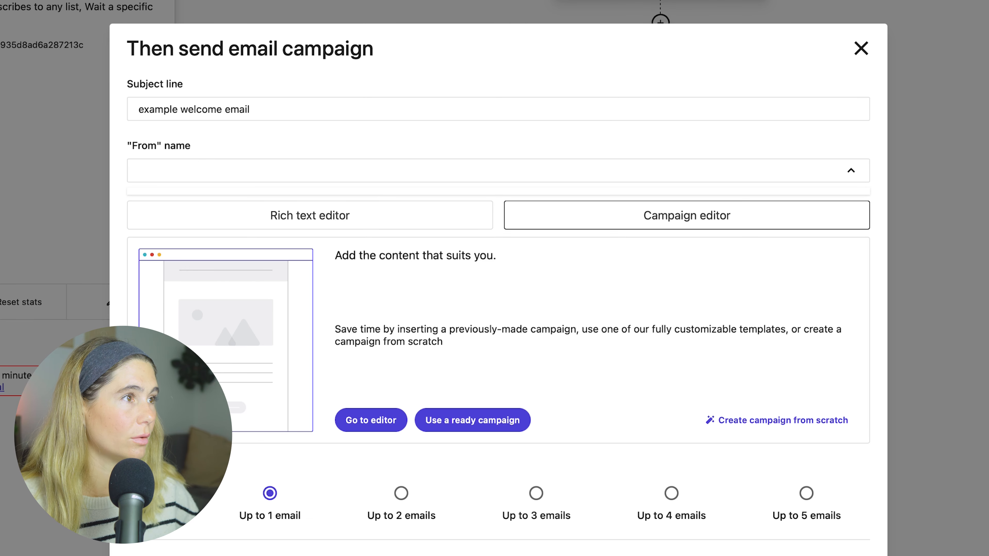
{"action": "key", "text": "Escape"}
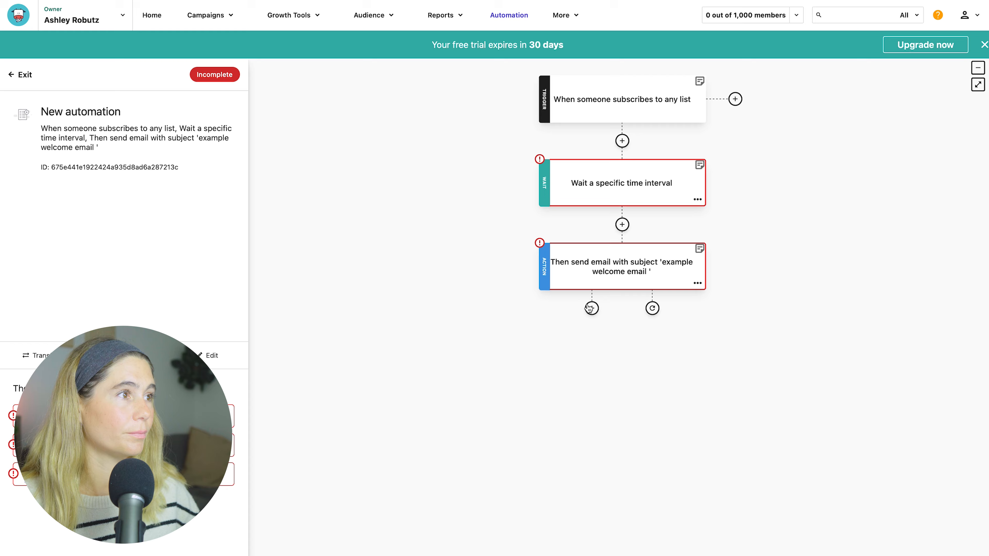
Add a Split Flow step with a 50%-50% division after the example welcome email.
{"action": "left_click", "coordinate": [591, 307]}
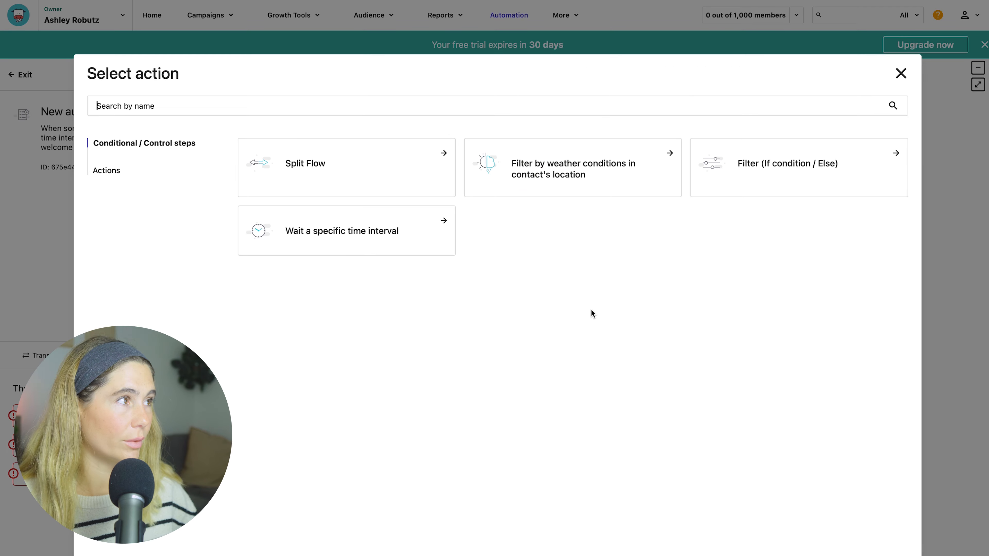
{"action": "left_click", "coordinate": [334, 180]}
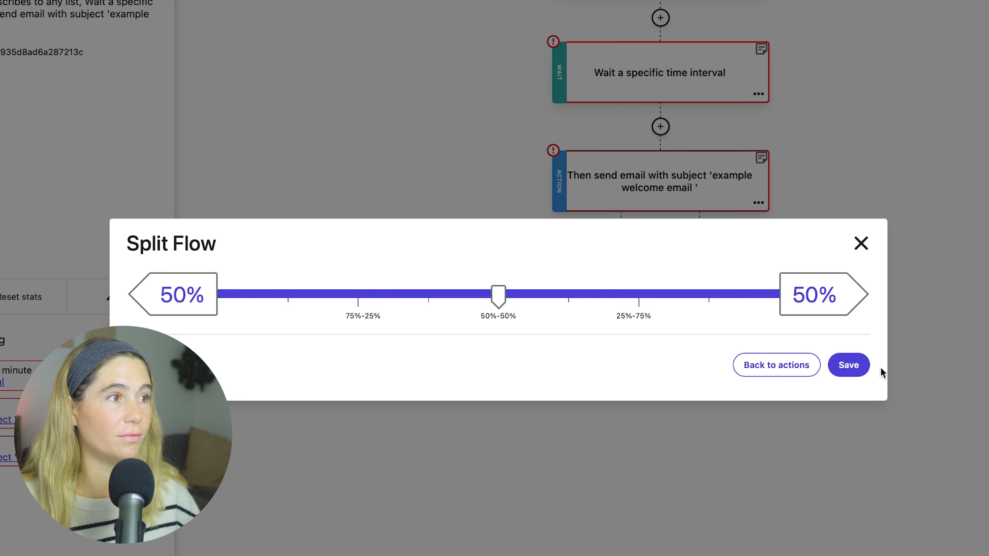
{"action": "left_click", "coordinate": [861, 366]}
Add a filter by weather conditions in the contact's location to each of the two 50% branches.
{"action": "left_click", "coordinate": [591, 403]}
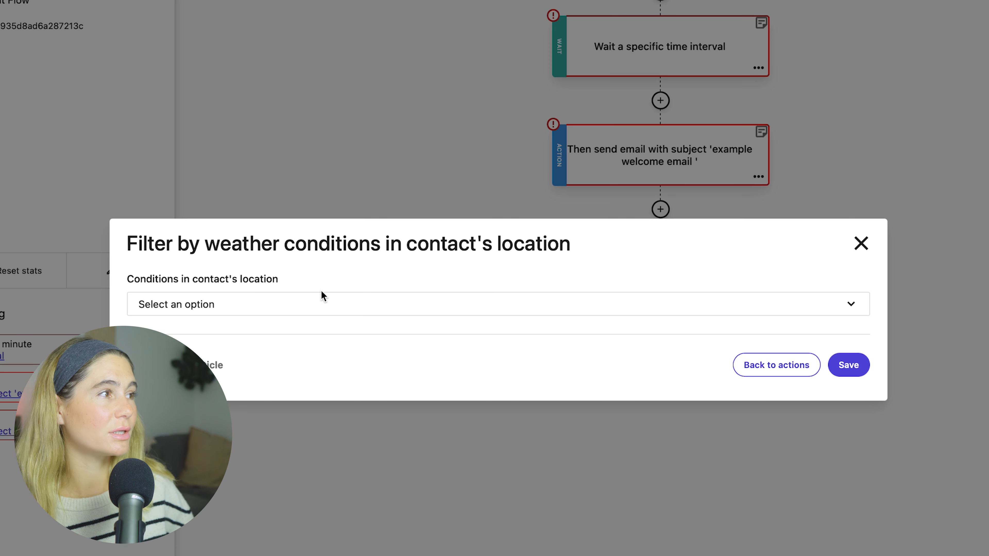
{"action": "left_click", "coordinate": [342, 305]}
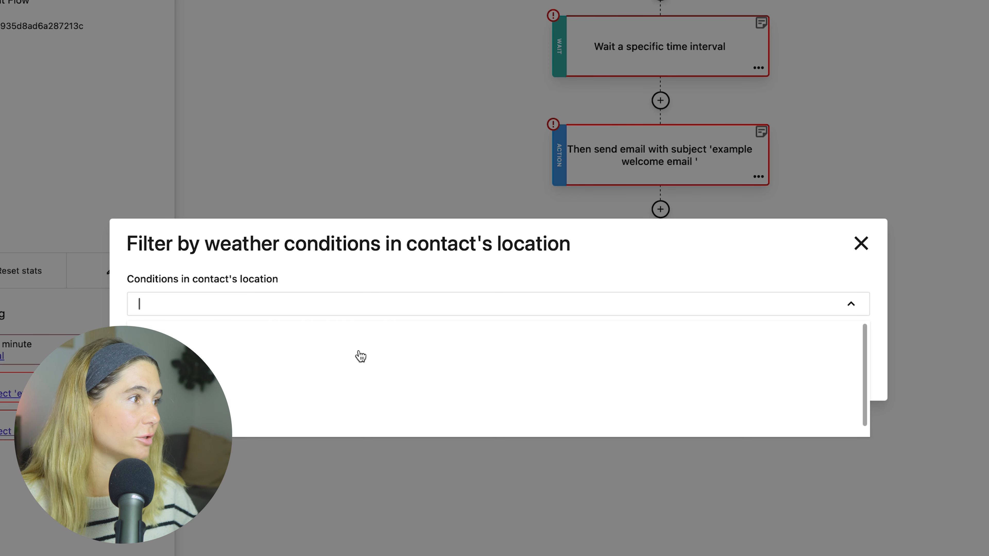
{"action": "left_click", "coordinate": [283, 427]}
{"action": "left_click", "coordinate": [854, 363]}
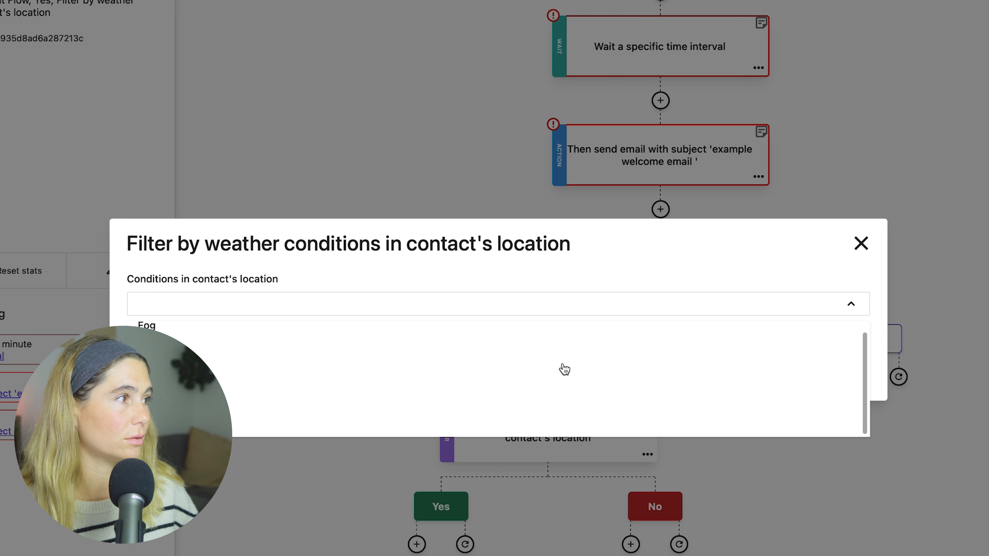
{"action": "left_click", "coordinate": [560, 368]}
{"action": "left_click", "coordinate": [857, 365]}
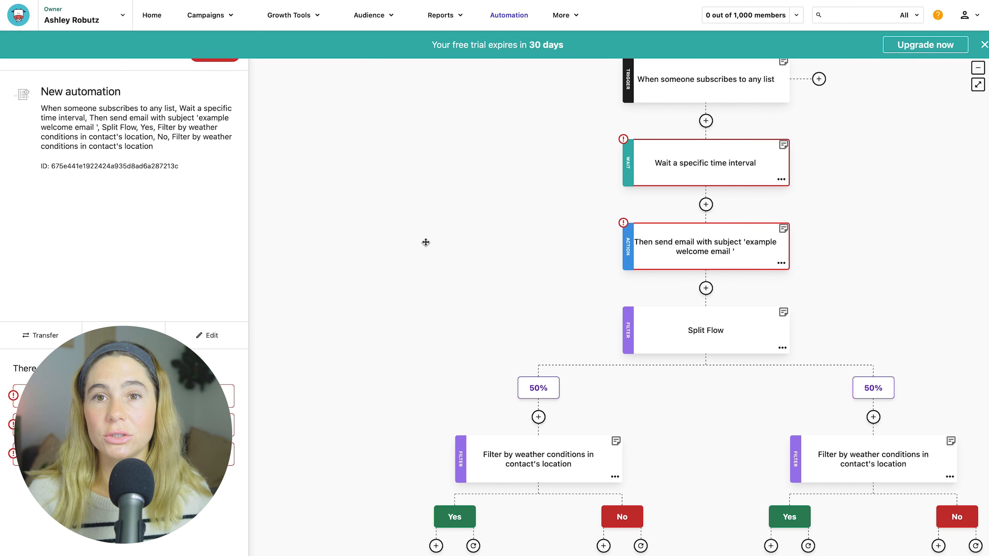
{"action": "scroll", "coordinate": [702, 318], "scroll_direction": "up", "scroll_amount": 1}
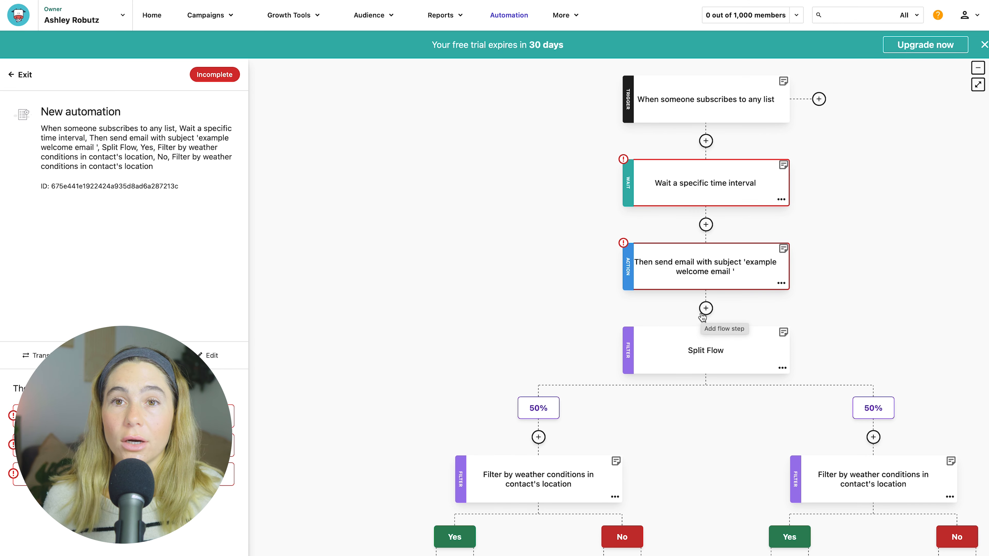